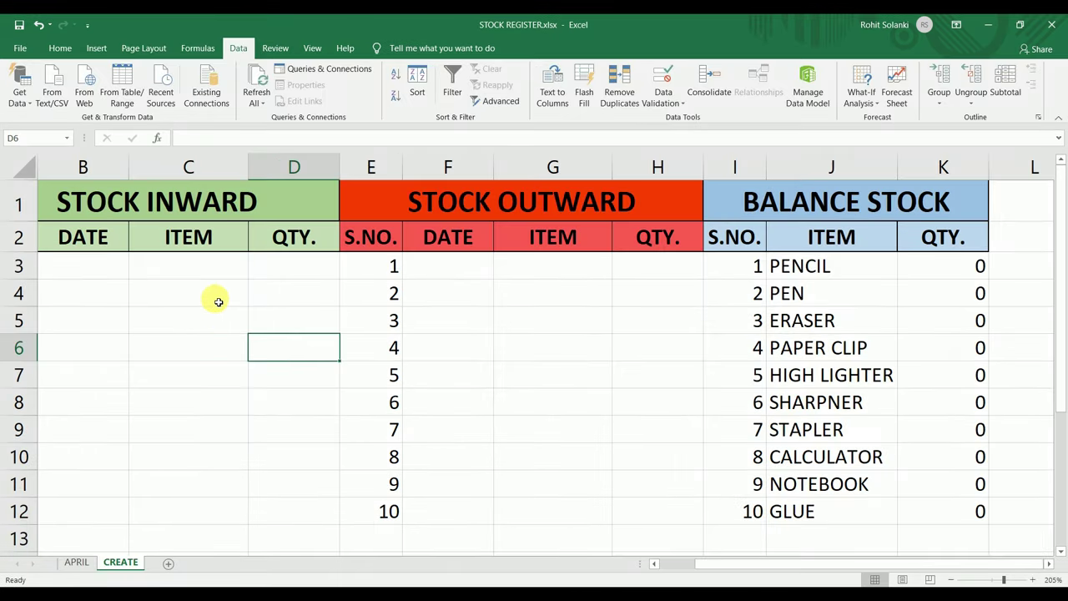
Step: Pick PENCIL, PEN and SHARPNER from the item dropdowns in inward cells C4, C5 and C6
{"action": "left_click", "coordinate": [218, 302]}
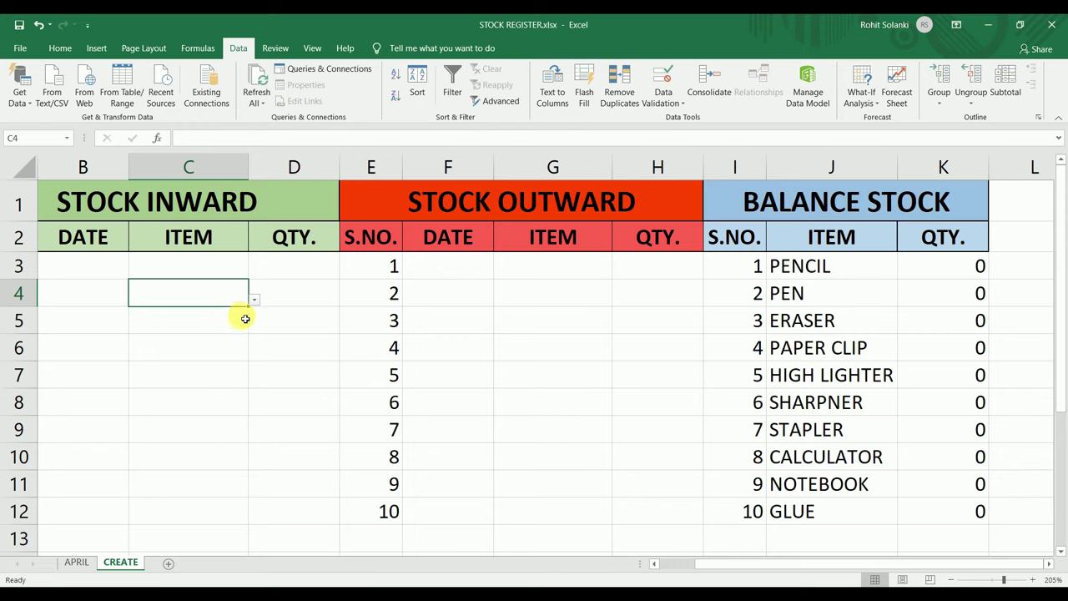
{"action": "left_click", "coordinate": [255, 298]}
{"action": "mouse_move", "coordinate": [243, 367]}
{"action": "left_mouse_down"}
{"action": "mouse_move", "coordinate": [231, 420]}
{"action": "mouse_move", "coordinate": [231, 337]}
{"action": "left_mouse_up"}
{"action": "left_click", "coordinate": [194, 321]}
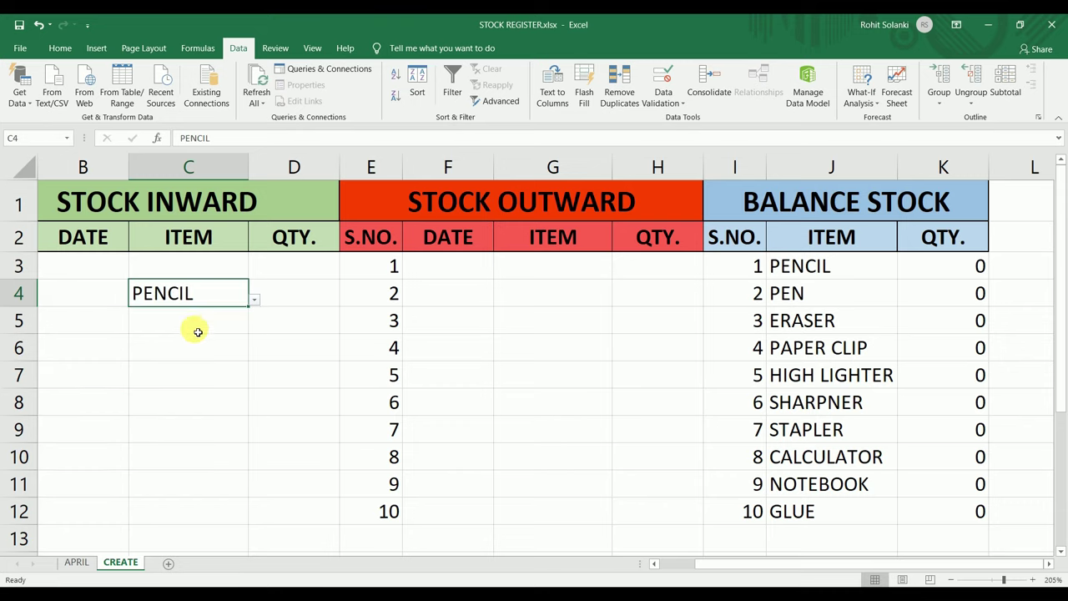
{"action": "left_click", "coordinate": [195, 330]}
{"action": "left_click", "coordinate": [253, 327]}
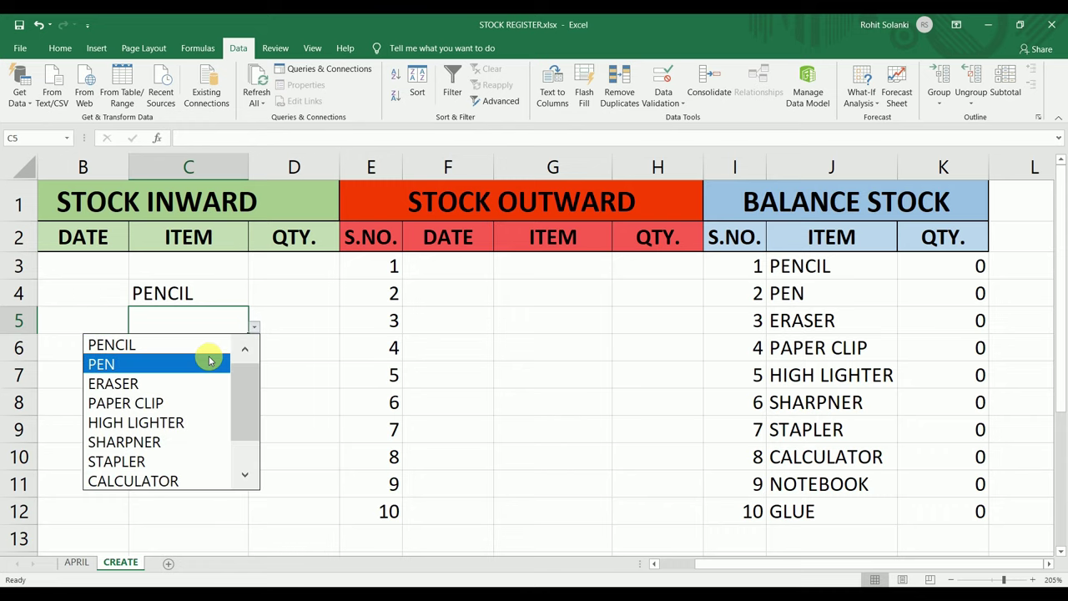
{"action": "left_click", "coordinate": [210, 361]}
{"action": "left_click", "coordinate": [209, 353]}
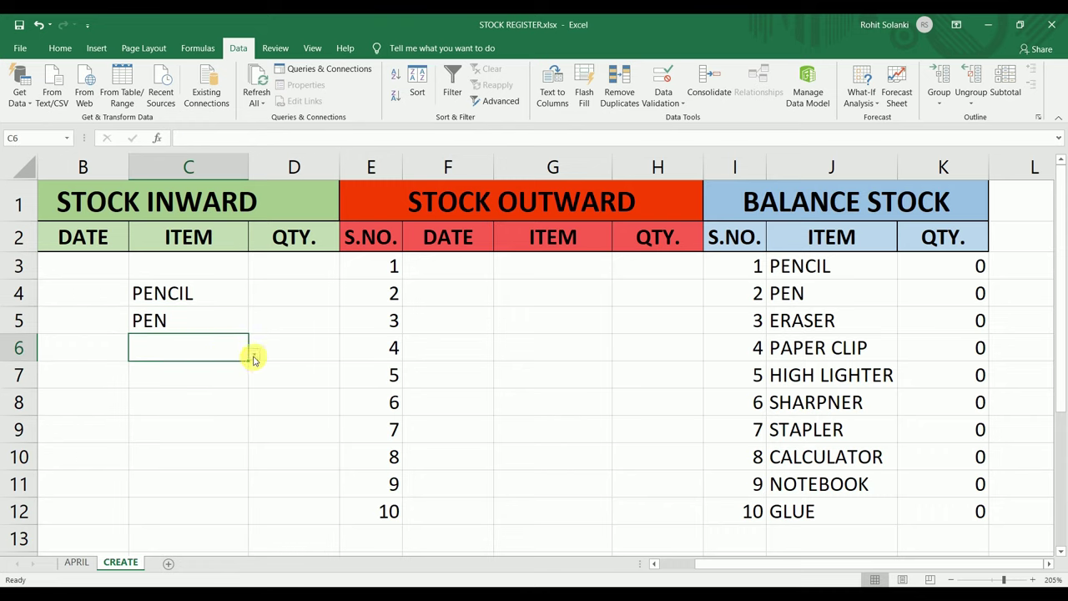
{"action": "left_click", "coordinate": [253, 354]}
{"action": "left_click", "coordinate": [187, 470]}
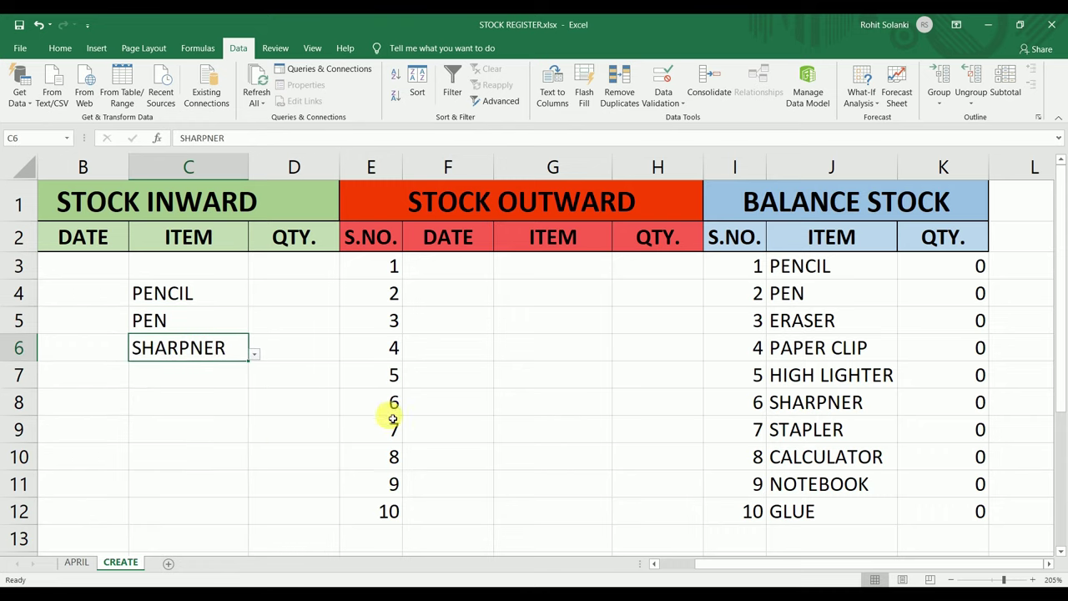
Step: Pick SHARPNER for outward cell G5 and bring up the item dropdown in G7
{"action": "left_click", "coordinate": [553, 329]}
{"action": "left_click", "coordinate": [617, 327]}
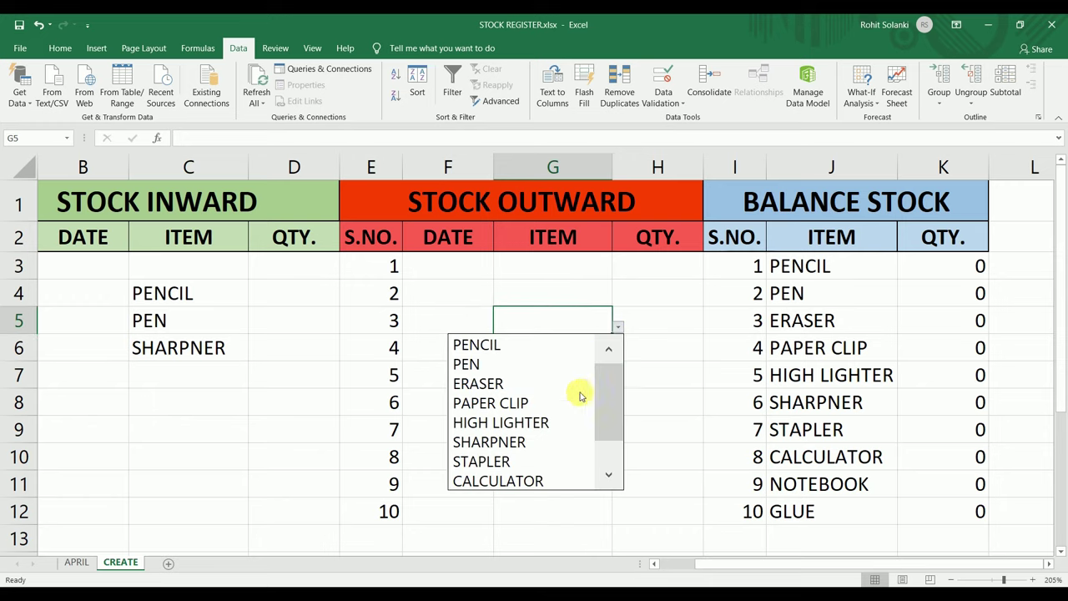
{"action": "left_click", "coordinate": [534, 442]}
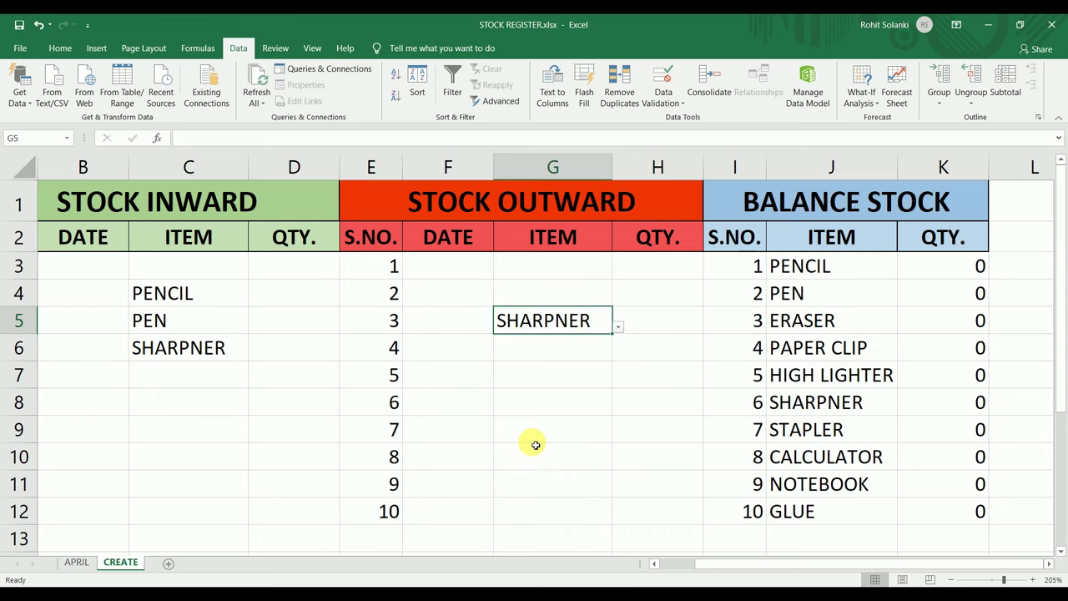
{"action": "left_click", "coordinate": [538, 401]}
{"action": "left_click", "coordinate": [634, 425]}
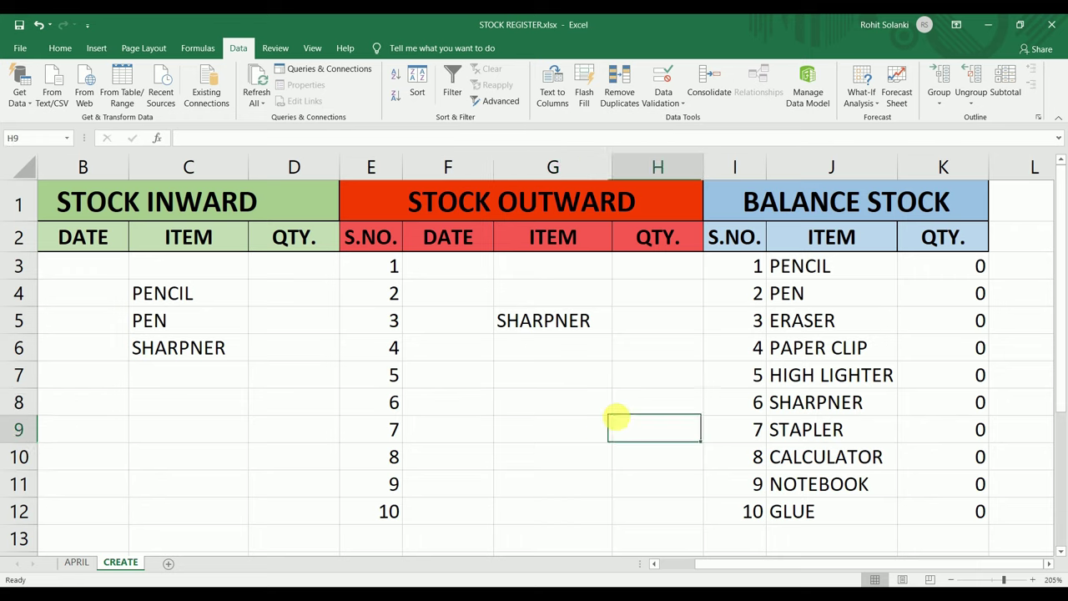
{"action": "left_click", "coordinate": [576, 379]}
{"action": "left_click", "coordinate": [617, 381]}
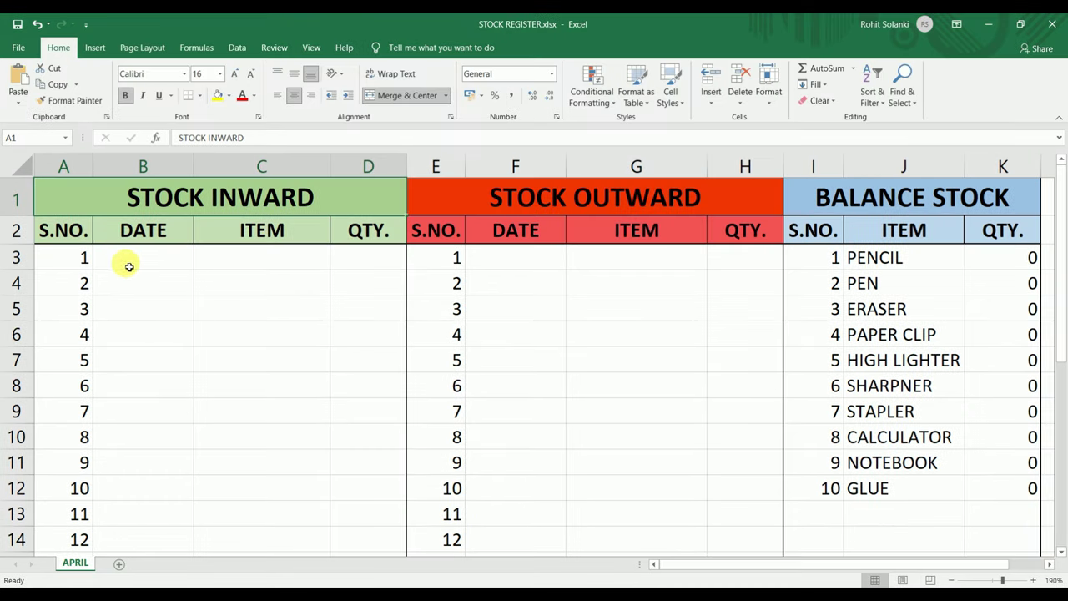
Step: Record the inward entry of 100 PENCIL on 25-04-2021 in B3:D3
{"action": "left_click", "coordinate": [131, 266]}
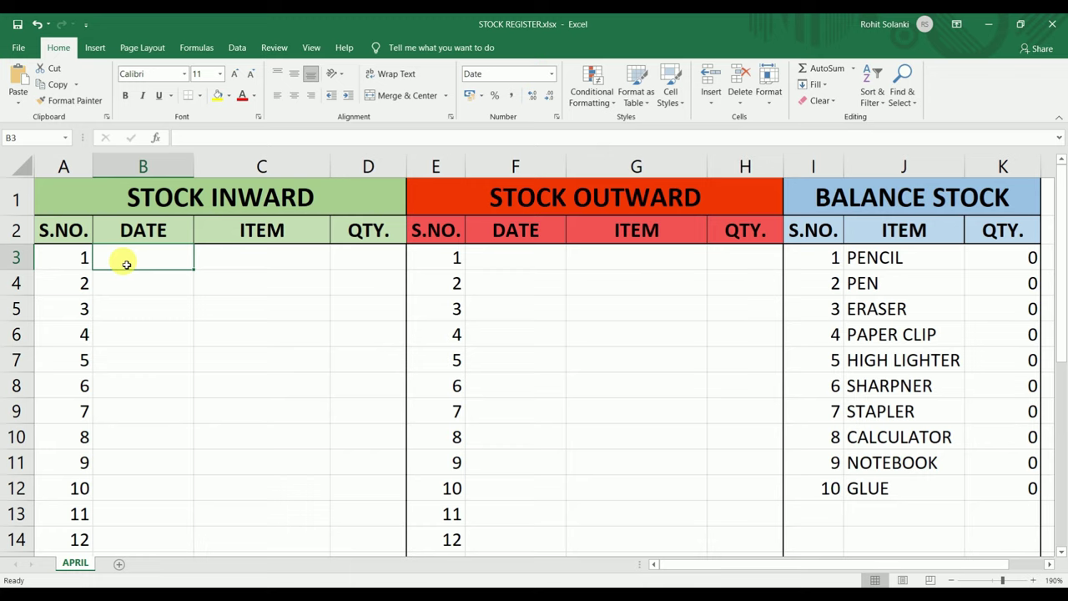
{"action": "type", "text": "25-04-2021"}
{"action": "left_click", "coordinate": [329, 261]}
{"action": "left_click", "coordinate": [334, 265]}
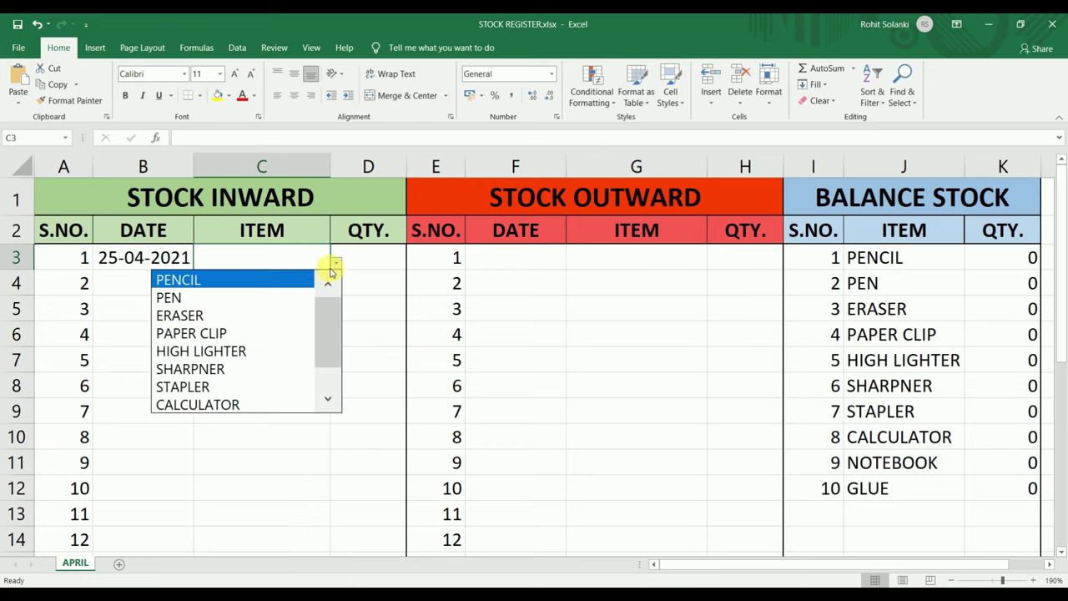
{"action": "left_click", "coordinate": [292, 281]}
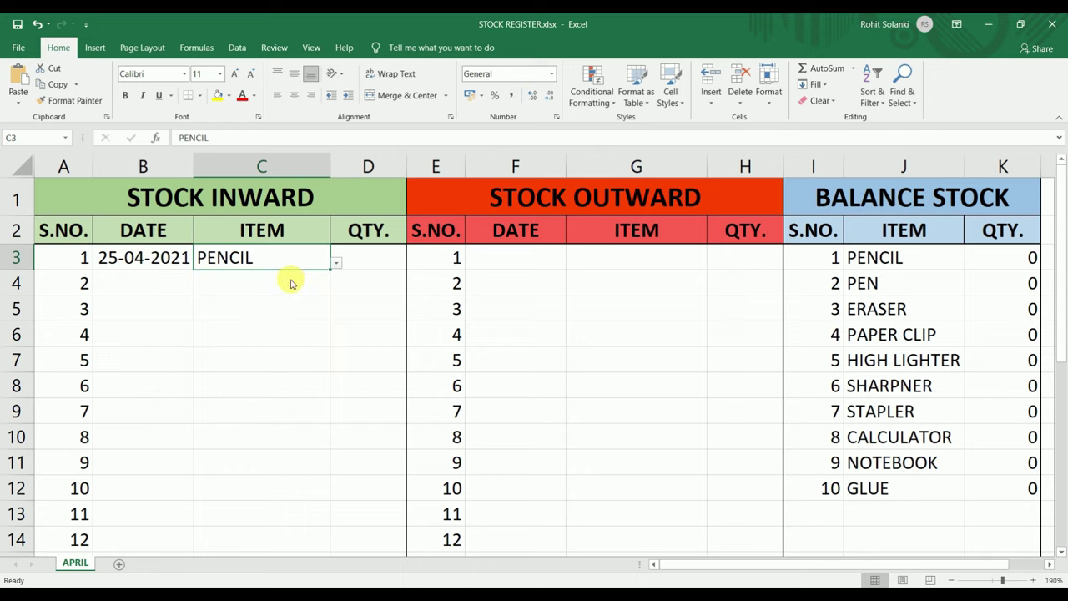
{"action": "left_click", "coordinate": [381, 255]}
{"action": "type", "text": "1"}
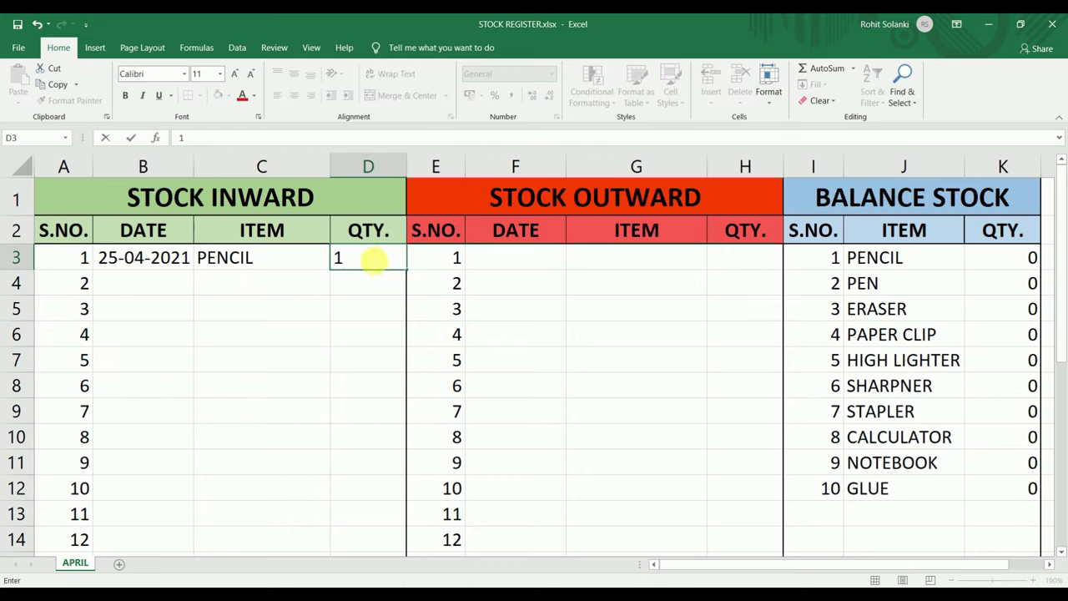
{"action": "type", "text": "00"}
{"action": "key", "text": "Return"}
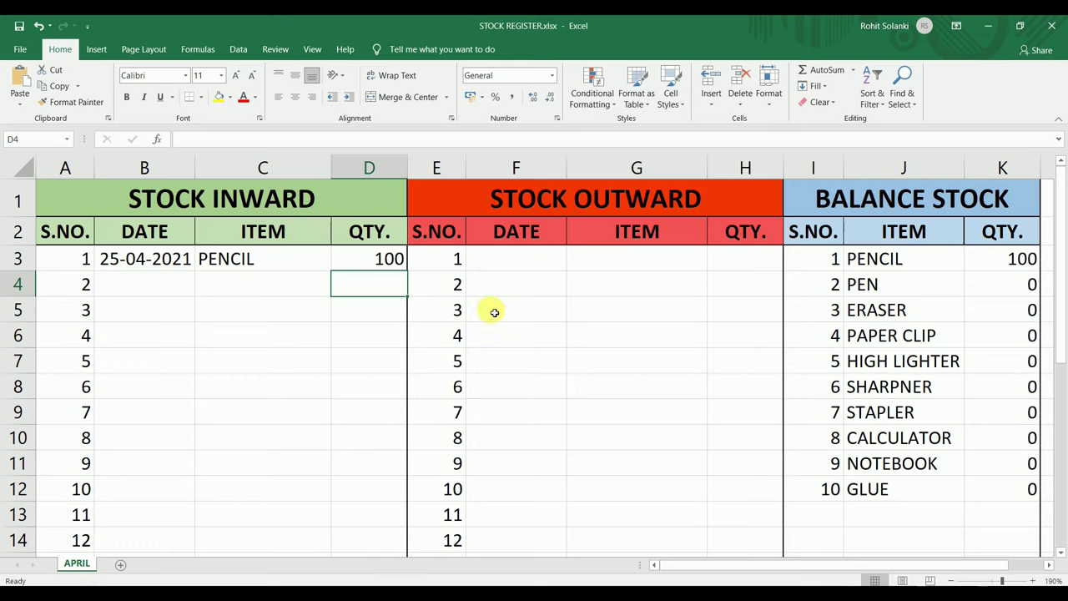
Step: Record the outward entry of 20 PENCIL on 25-04-2021 in F3:H3 and check K3's balance
{"action": "left_click", "coordinate": [495, 271]}
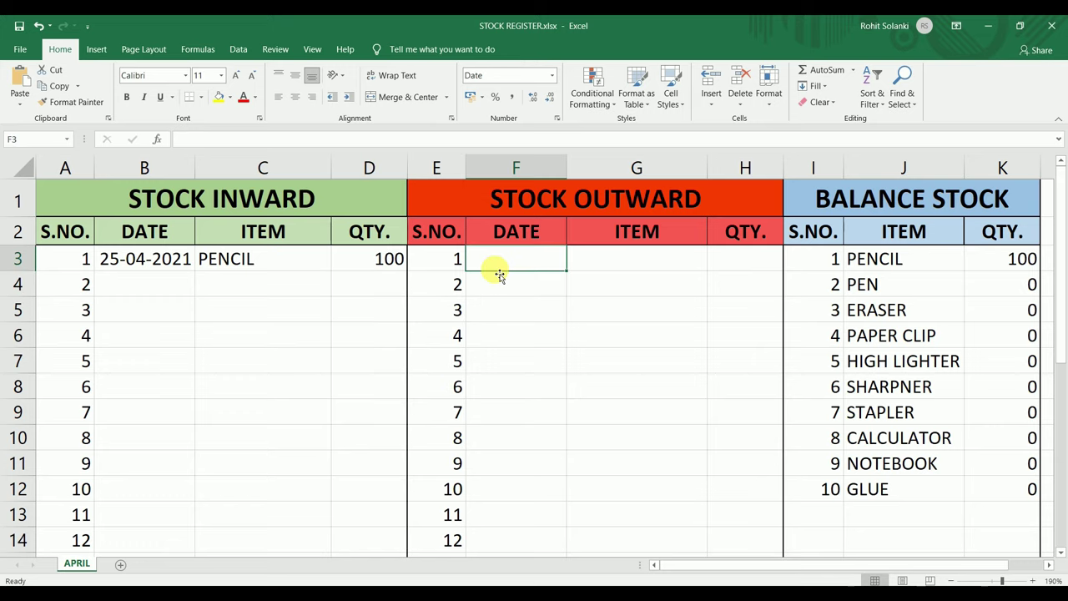
{"action": "key", "text": "ctrl+semicolon"}
{"action": "key", "text": "Tab"}
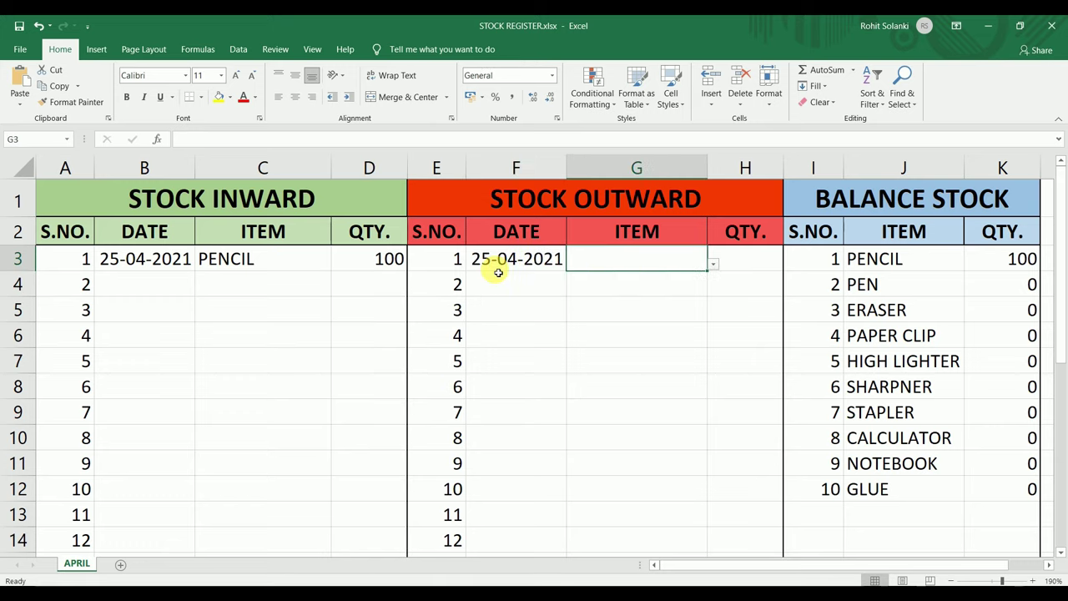
{"action": "left_click", "coordinate": [714, 264]}
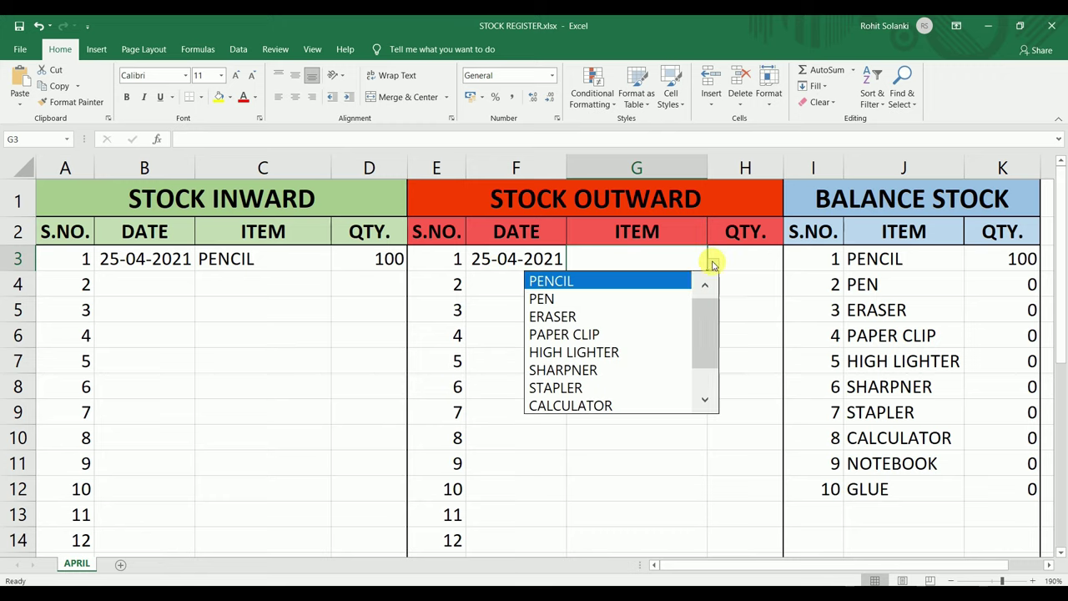
{"action": "left_click", "coordinate": [677, 278]}
{"action": "left_click", "coordinate": [738, 259]}
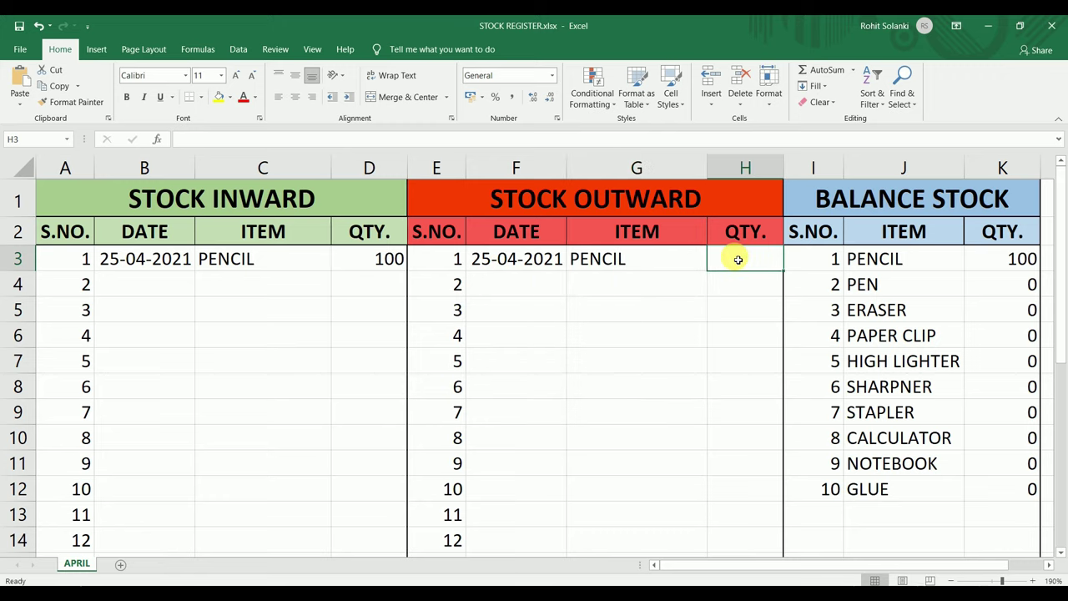
{"action": "type", "text": "20"}
{"action": "key", "text": "Return"}
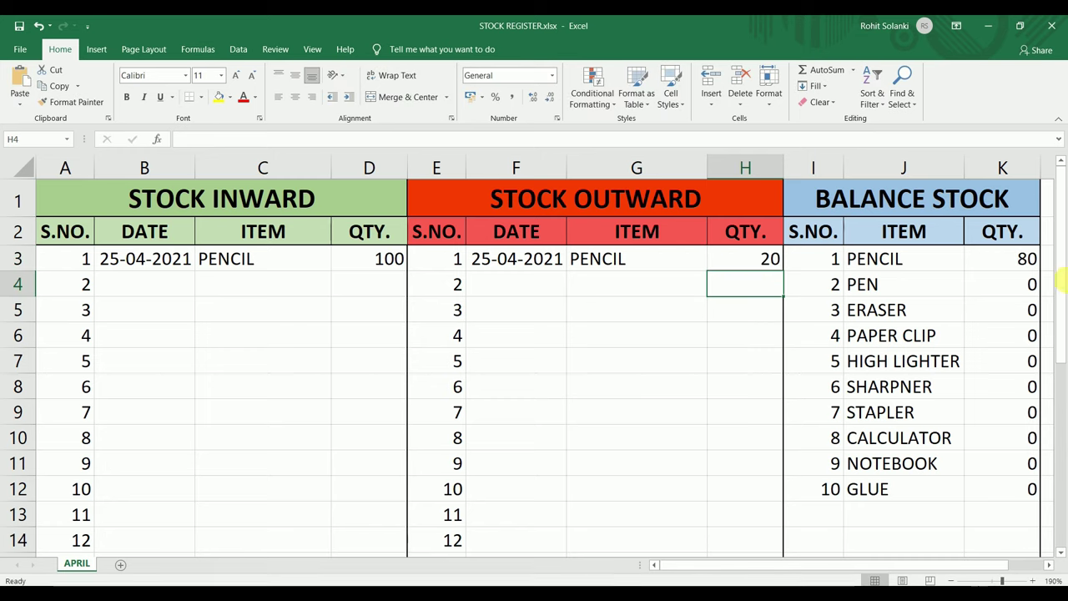
{"action": "left_click", "coordinate": [997, 255]}
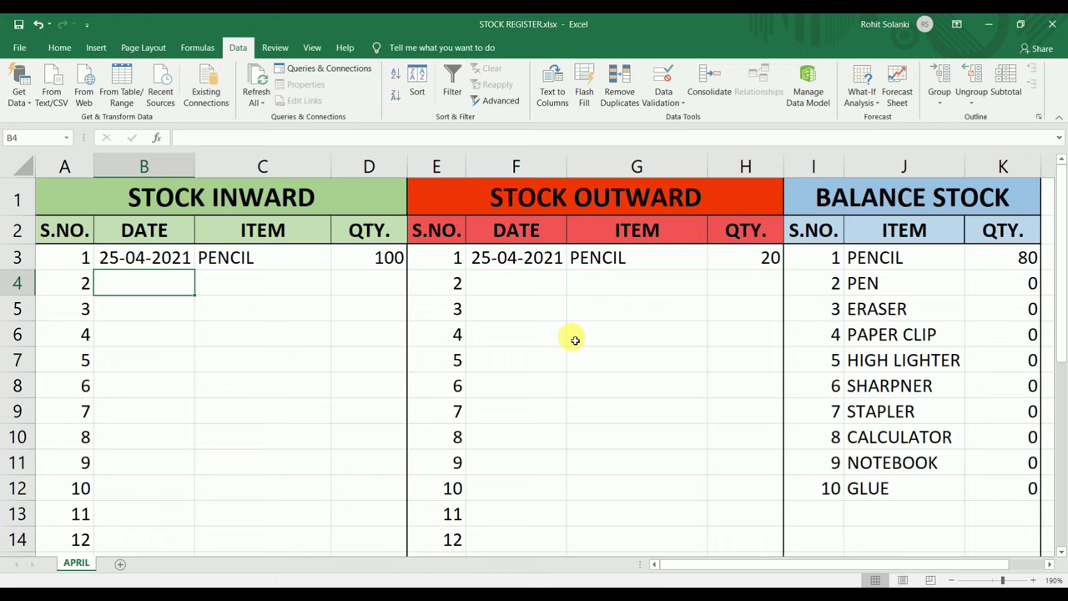
Step: Log 150 CALCULATOR received on 25-04-2021 in inward row 4 and check its balance in K10
{"action": "key", "text": "ctrl+semicolon"}
{"action": "key", "text": "Tab"}
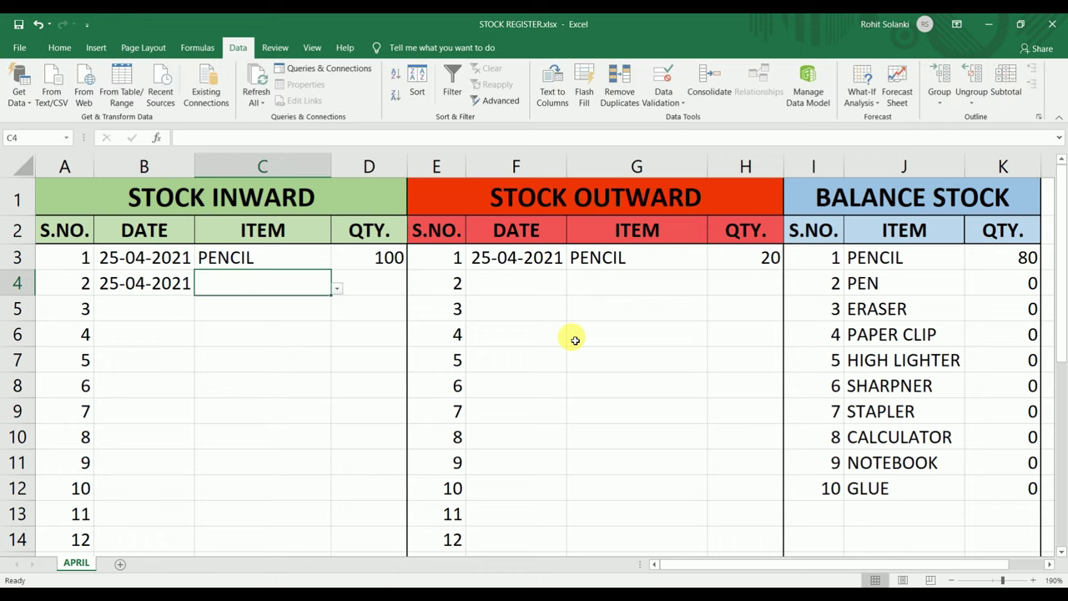
{"action": "left_click", "coordinate": [337, 289]}
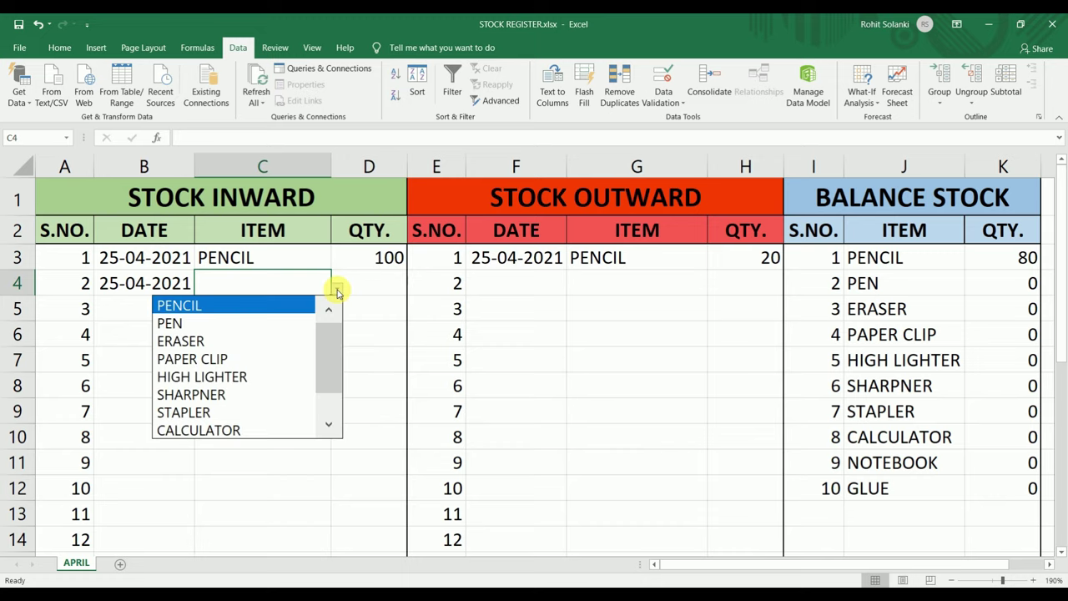
{"action": "left_click", "coordinate": [276, 430]}
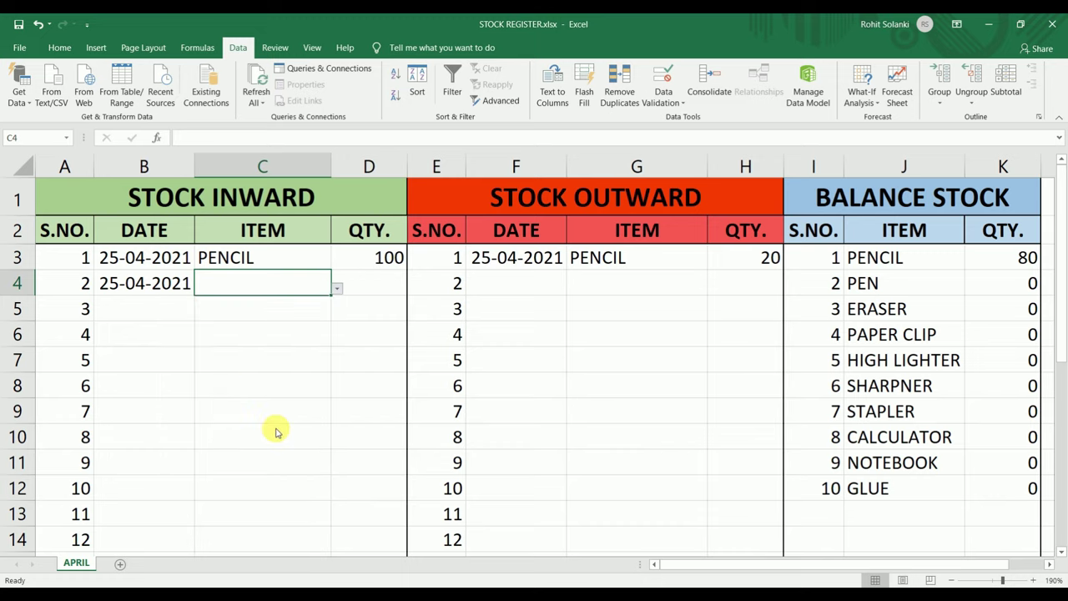
{"action": "left_click", "coordinate": [384, 285]}
{"action": "type", "text": "150"}
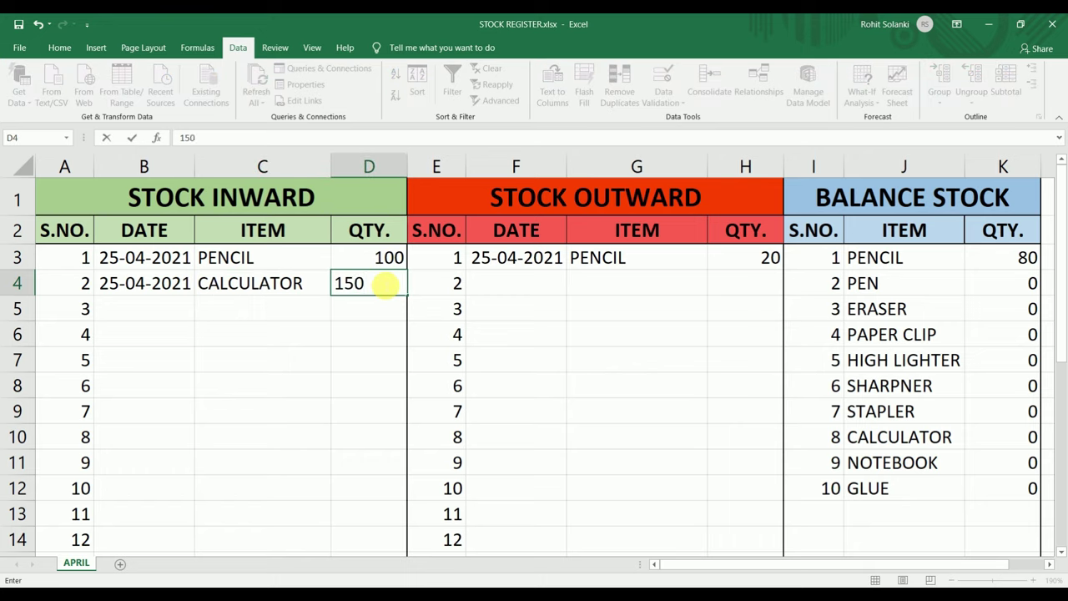
{"action": "key", "text": "Return"}
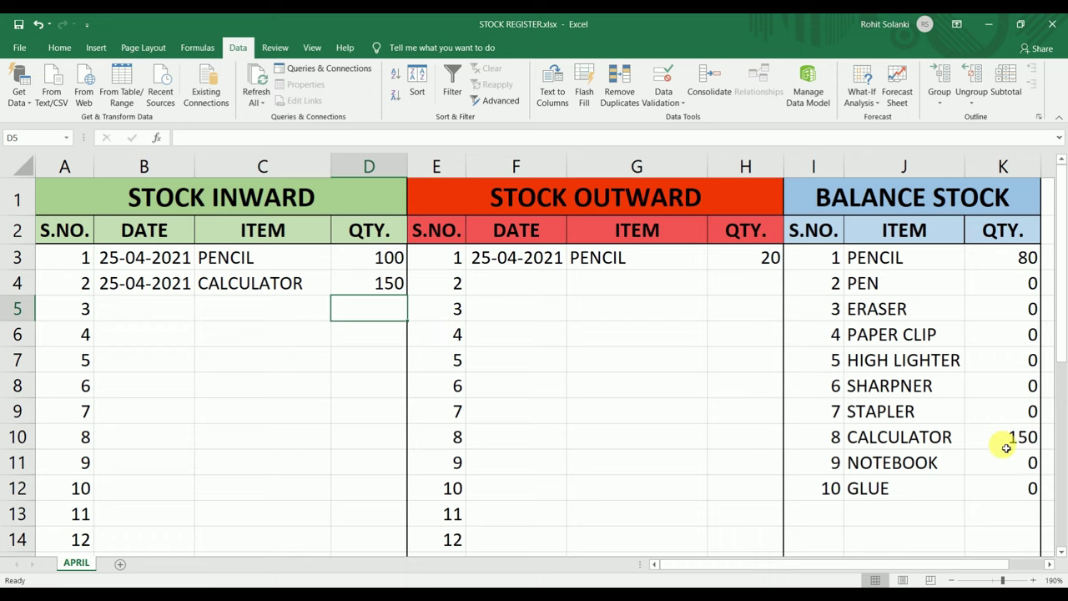
{"action": "left_click", "coordinate": [1006, 448]}
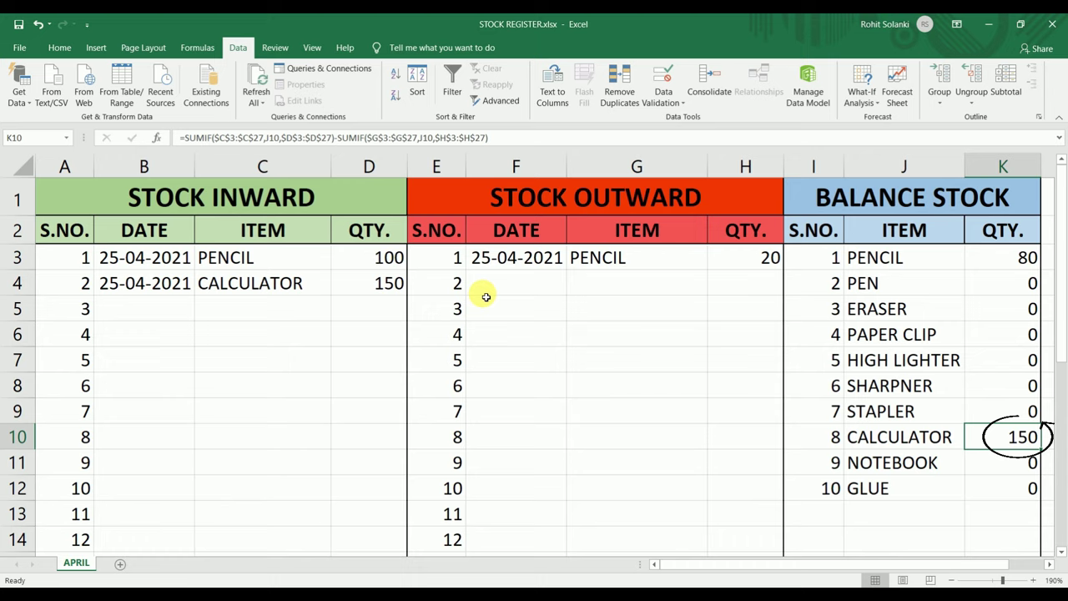
{"action": "left_click", "coordinate": [487, 292]}
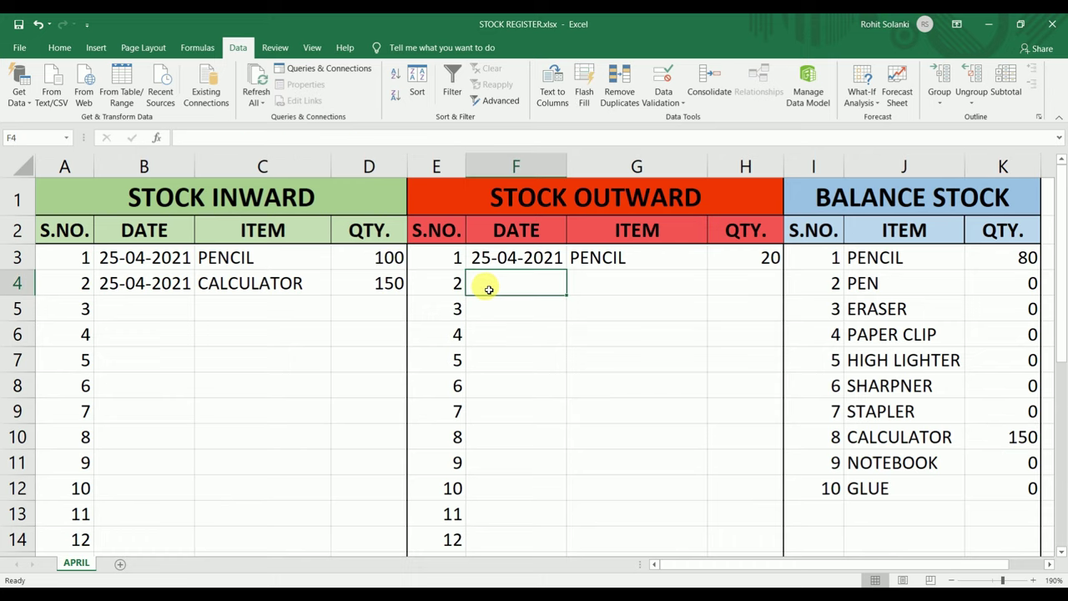
Step: Issue 5 PENCIL on 25-04-2021 in outward row 4 (F4:H4)
{"action": "key", "text": "ctrl+semicolon"}
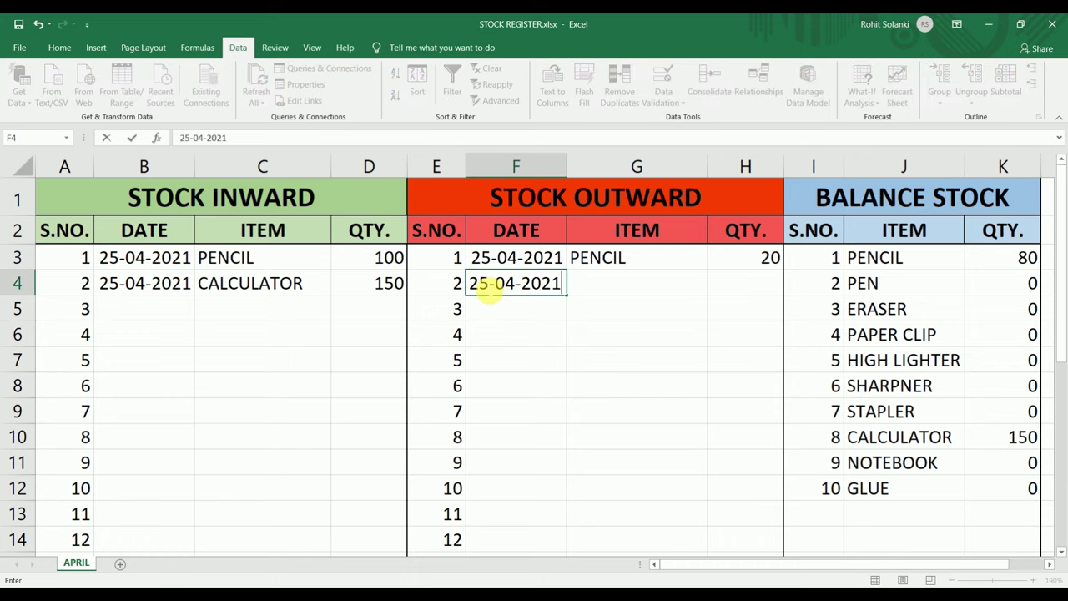
{"action": "key", "text": "Tab"}
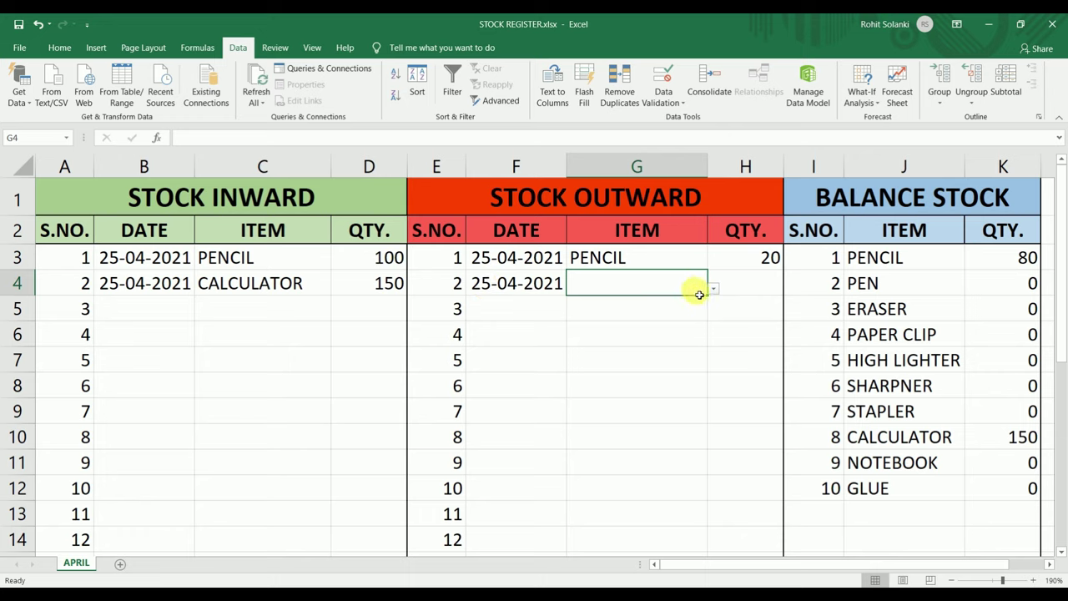
{"action": "left_click", "coordinate": [714, 291]}
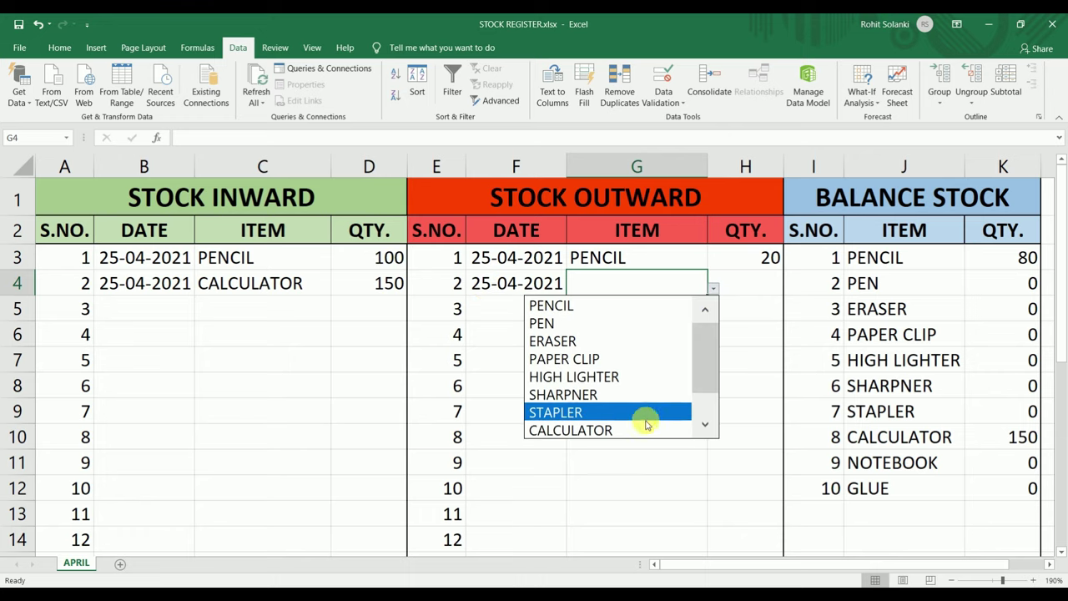
{"action": "left_click", "coordinate": [584, 306]}
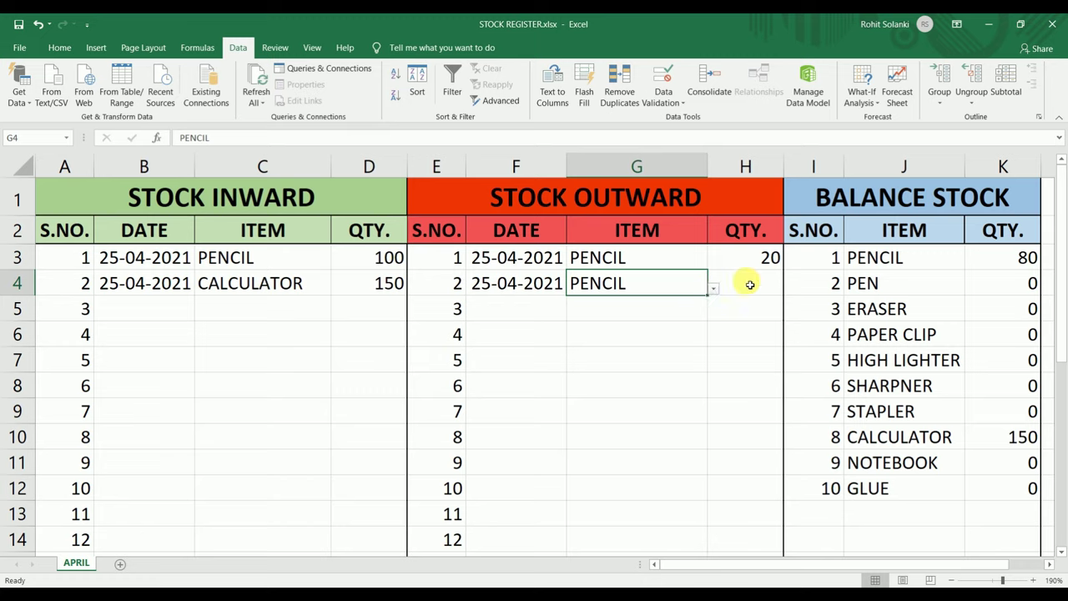
{"action": "left_click", "coordinate": [750, 285]}
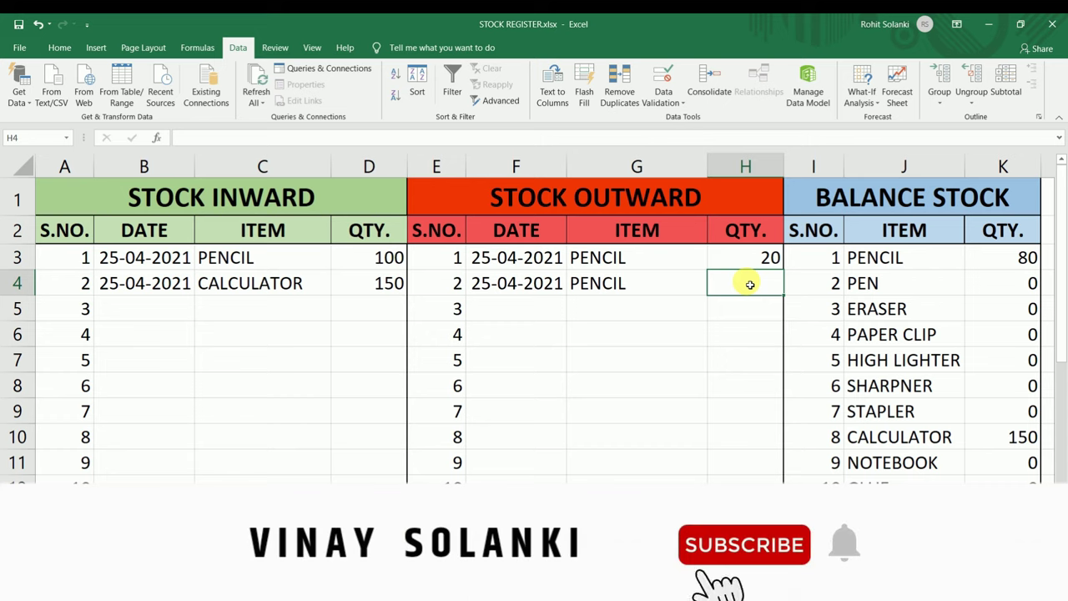
{"action": "type", "text": "5"}
{"action": "key", "text": "Return"}
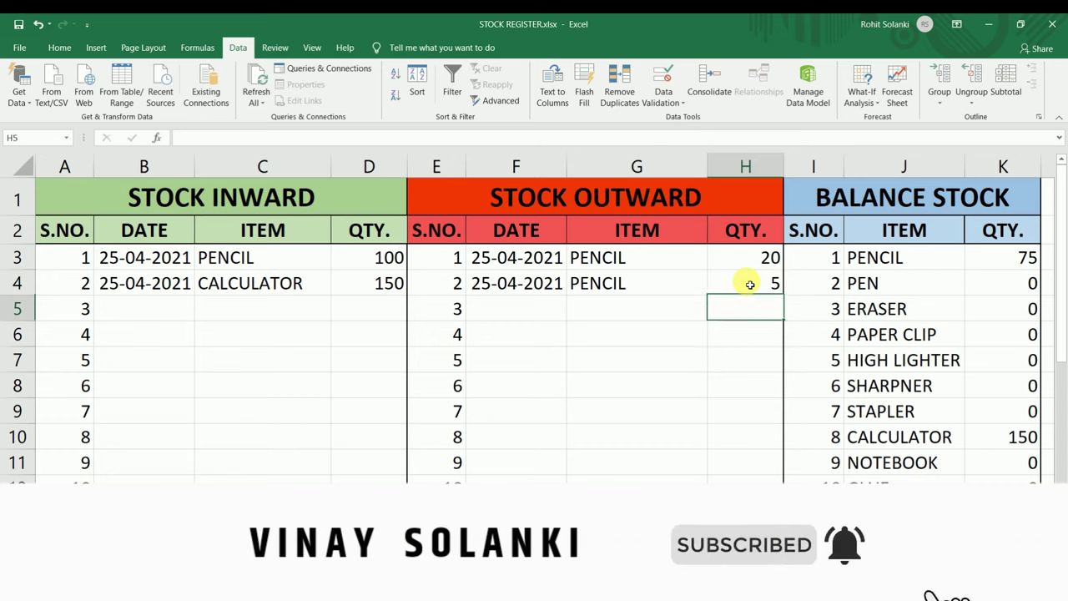
Step: Start a third outward entry dated 25-04-2021 with CALCULATOR in G5
{"action": "left_click", "coordinate": [548, 304]}
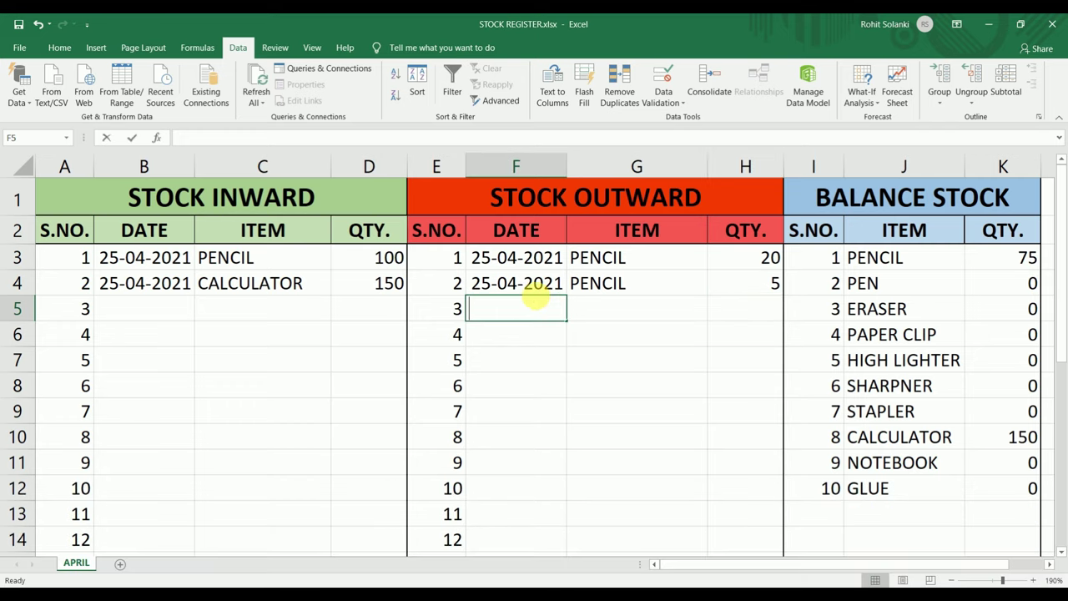
{"action": "key", "text": "ctrl+semicolon"}
{"action": "left_click", "coordinate": [616, 307]}
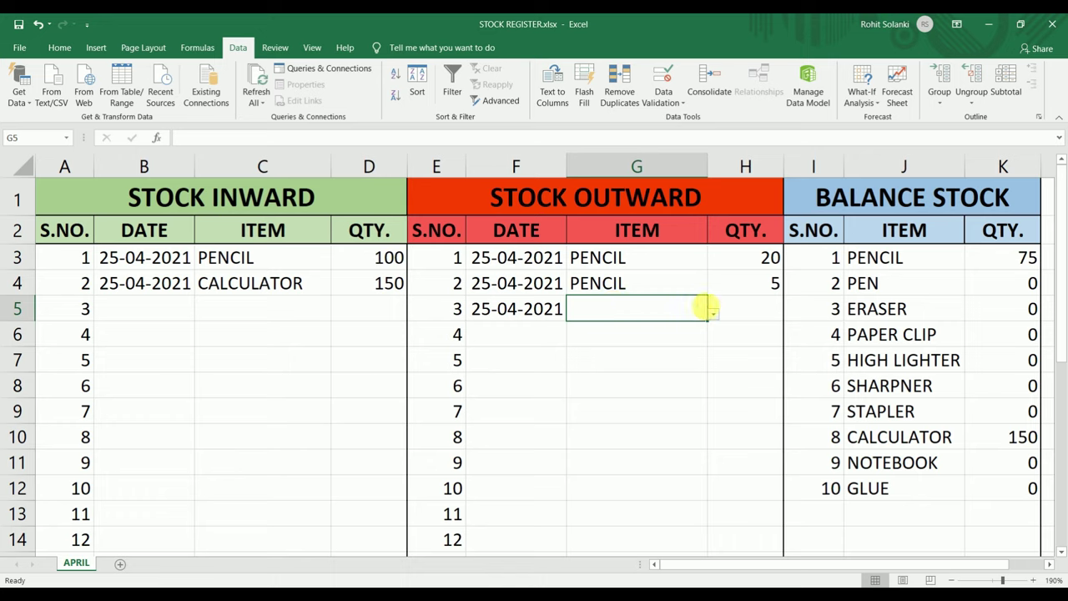
{"action": "left_click", "coordinate": [713, 313]}
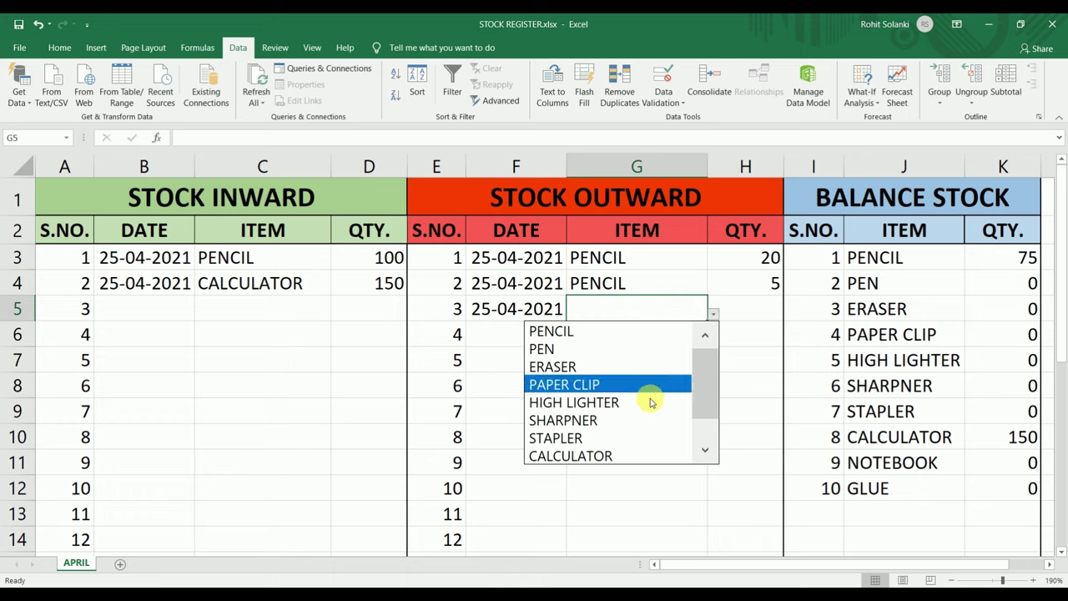
{"action": "left_click", "coordinate": [640, 457]}
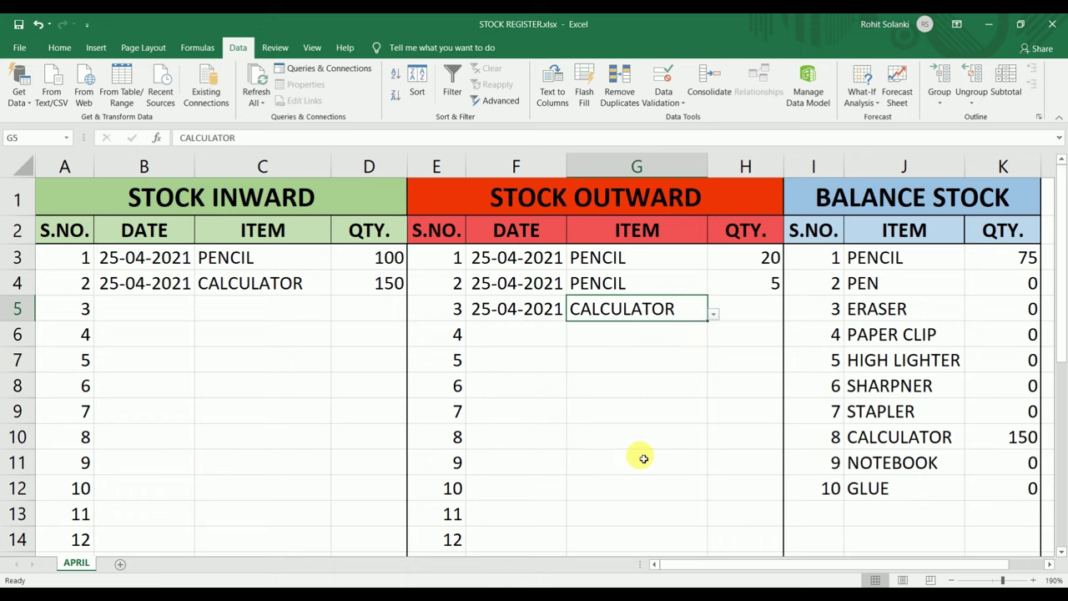
{"action": "key", "text": "Return"}
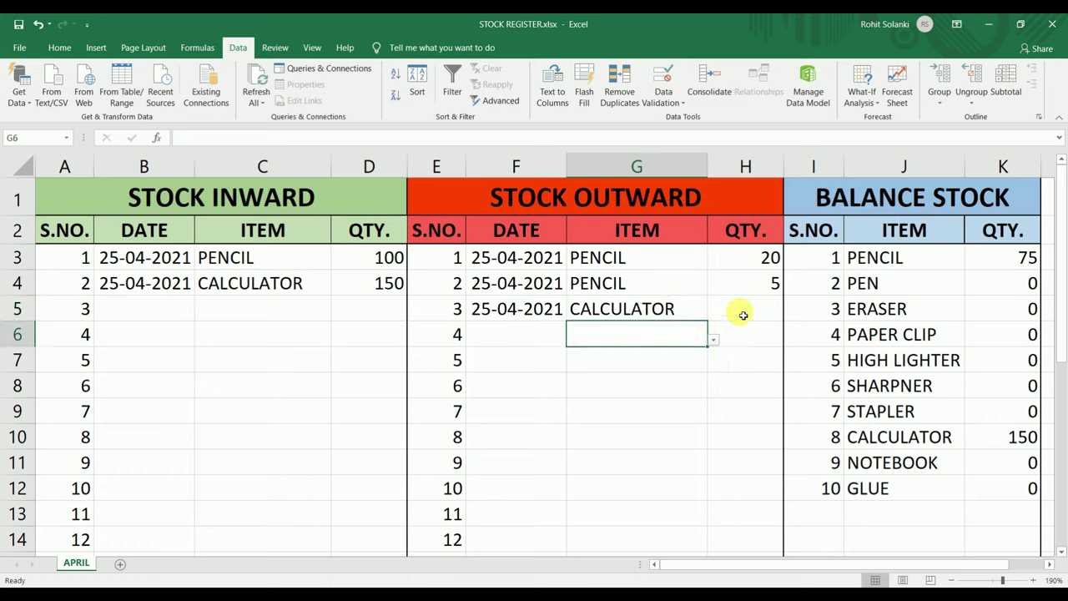
{"action": "left_click", "coordinate": [744, 313]}
Step: Issue 40 CALCULATOR in outward row 12 (G12:H12)
{"action": "left_click", "coordinate": [536, 434]}
{"action": "left_click_drag", "start_coordinate": [534, 436], "coordinate": [747, 488]}
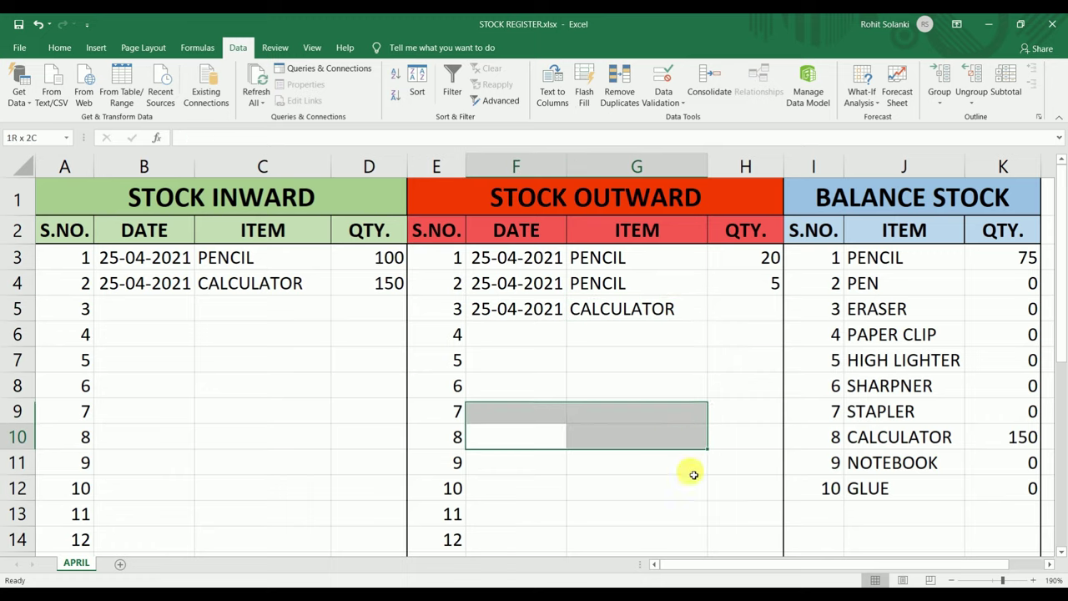
{"action": "left_click_drag", "start_coordinate": [507, 354], "coordinate": [732, 488]}
{"action": "left_click", "coordinate": [489, 484]}
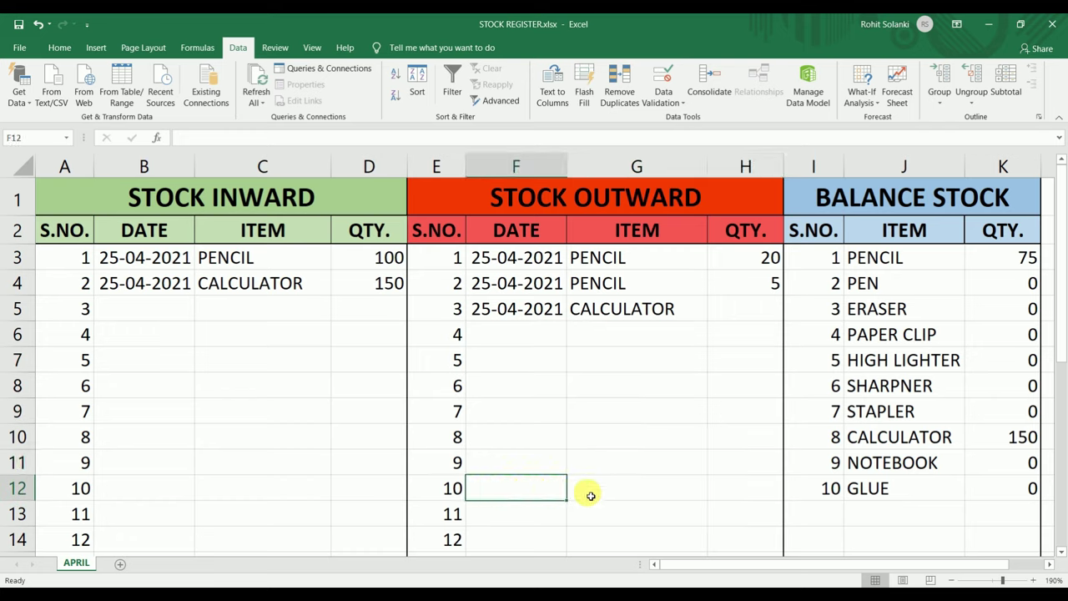
{"action": "left_click", "coordinate": [587, 492]}
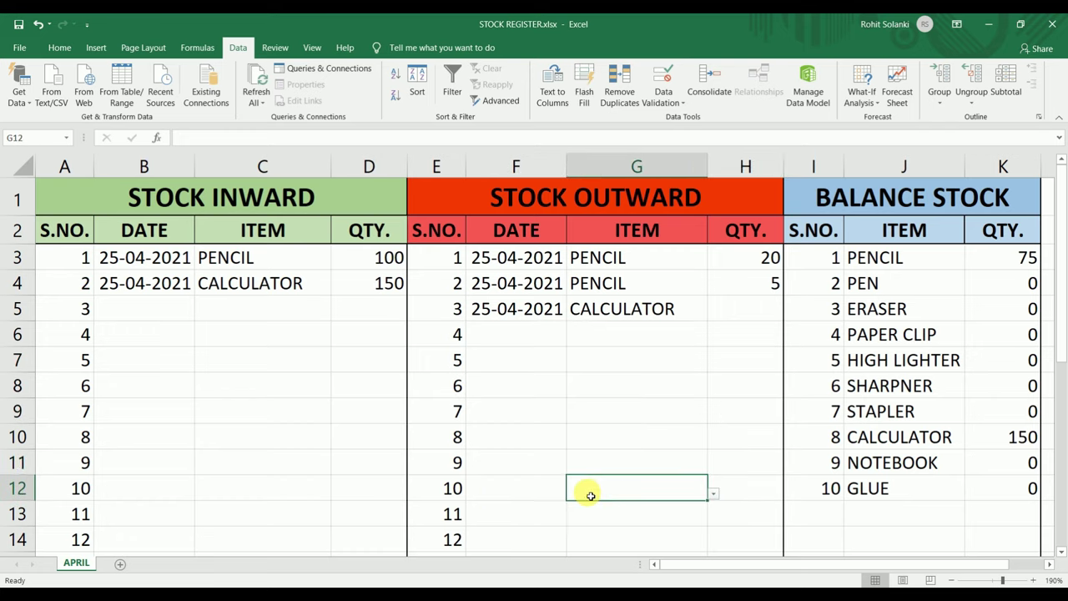
{"action": "left_click", "coordinate": [715, 493]}
{"action": "left_click", "coordinate": [612, 466]}
{"action": "left_click", "coordinate": [739, 483]}
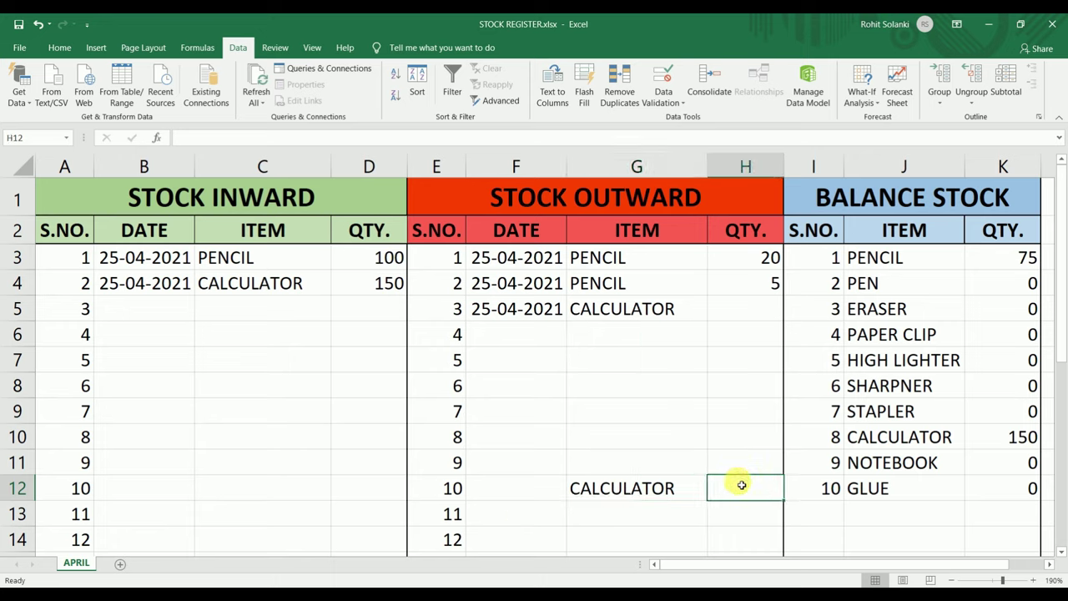
{"action": "type", "text": "40"}
{"action": "key", "text": "Return"}
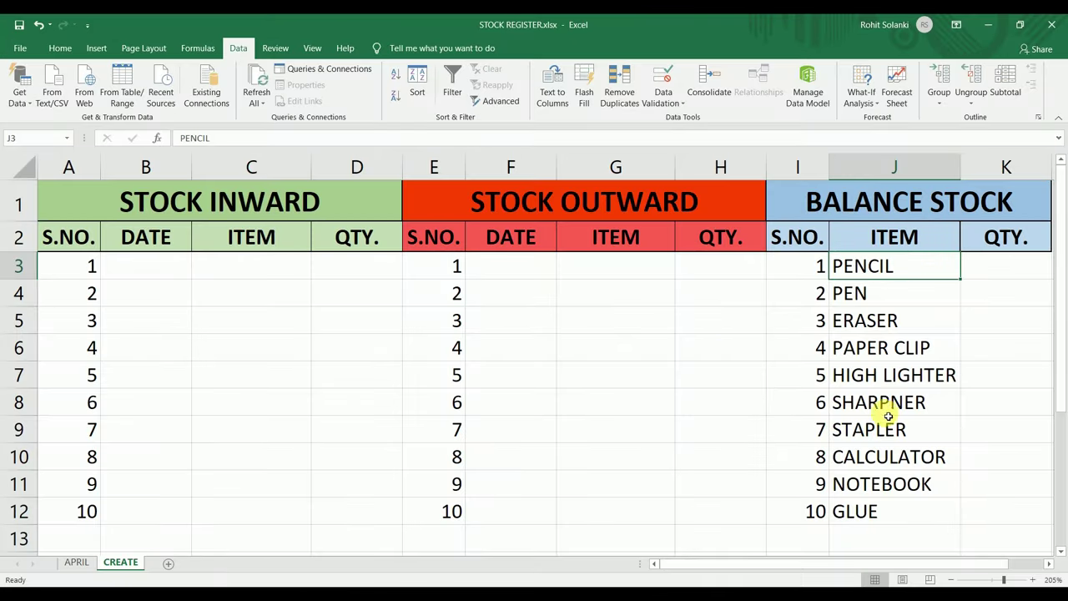
Step: Review the Balance Stock item names PENCIL through GLUE in J3:J12
{"action": "left_click", "coordinate": [882, 200]}
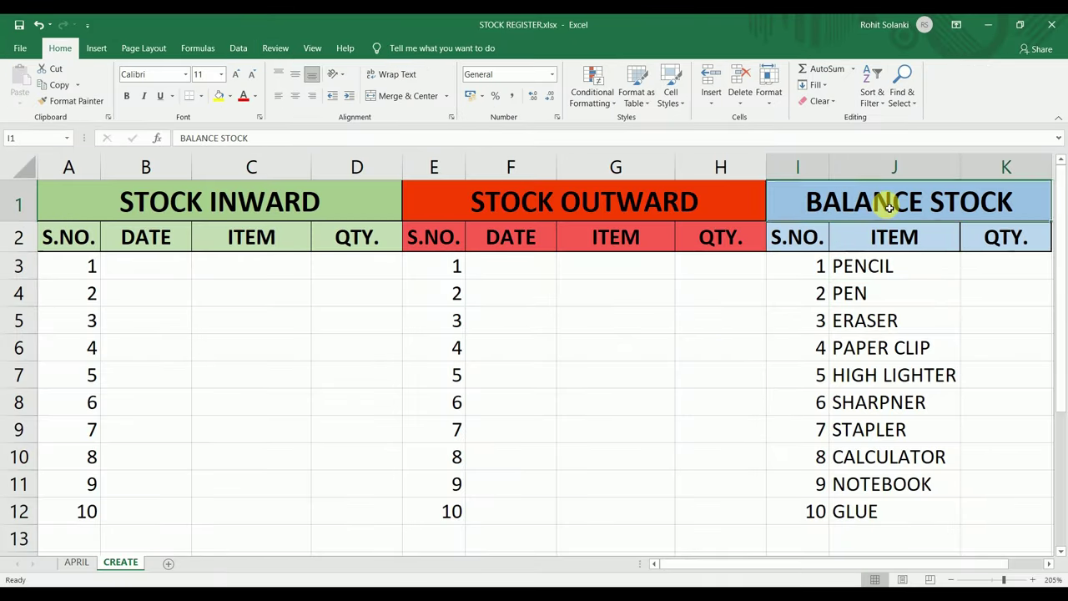
{"action": "left_click", "coordinate": [887, 267]}
{"action": "left_click_drag", "start_coordinate": [889, 280], "coordinate": [889, 453]}
{"action": "left_click", "coordinate": [889, 453]}
{"action": "left_click_drag", "start_coordinate": [889, 270], "coordinate": [906, 518]}
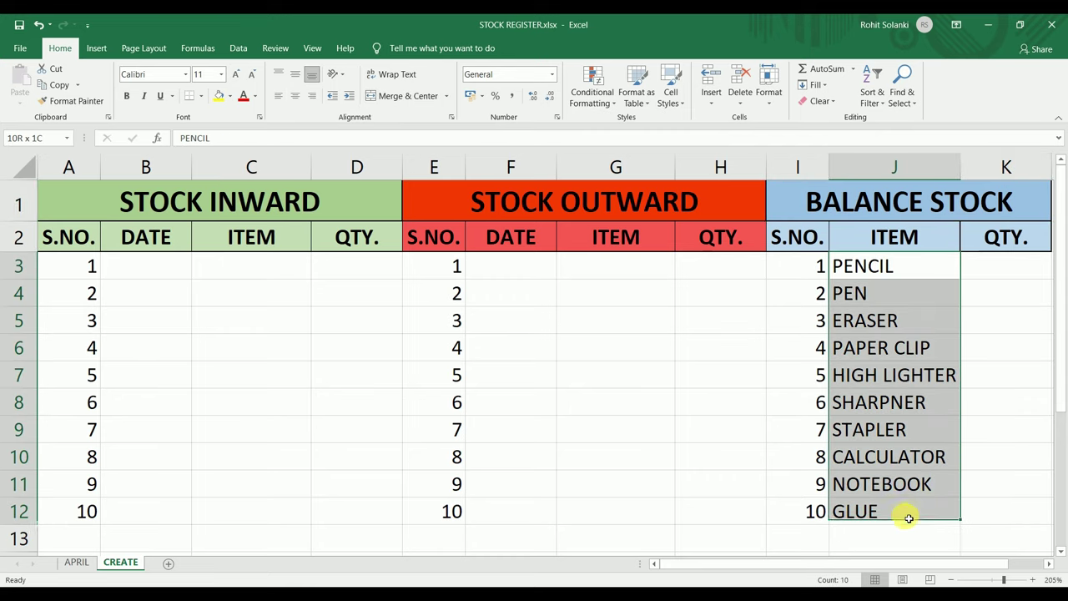
{"action": "left_click", "coordinate": [748, 328]}
{"action": "left_click", "coordinate": [916, 320]}
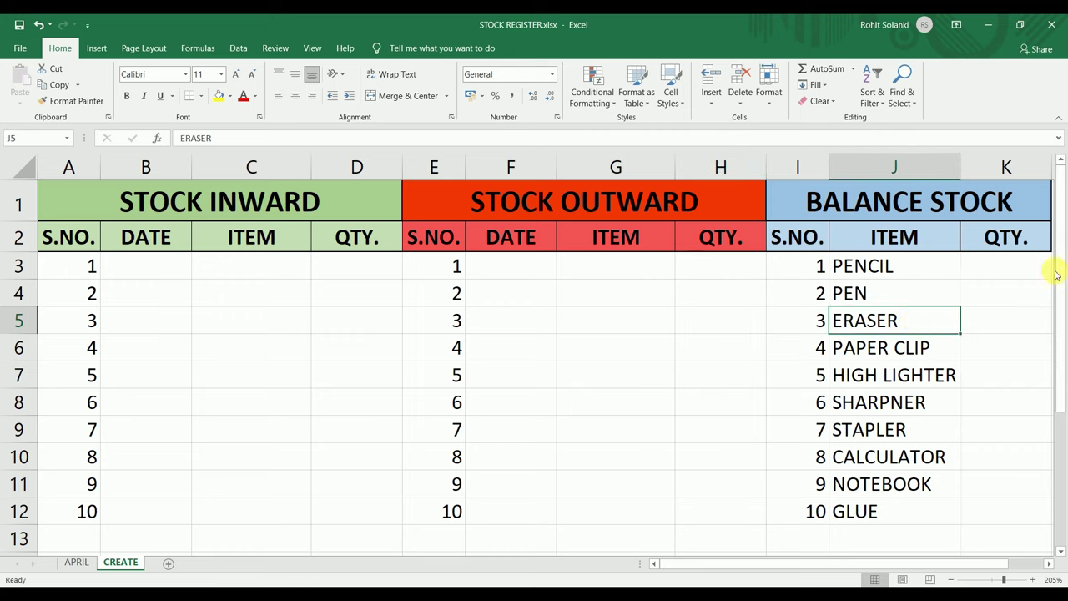
{"action": "left_click", "coordinate": [921, 272]}
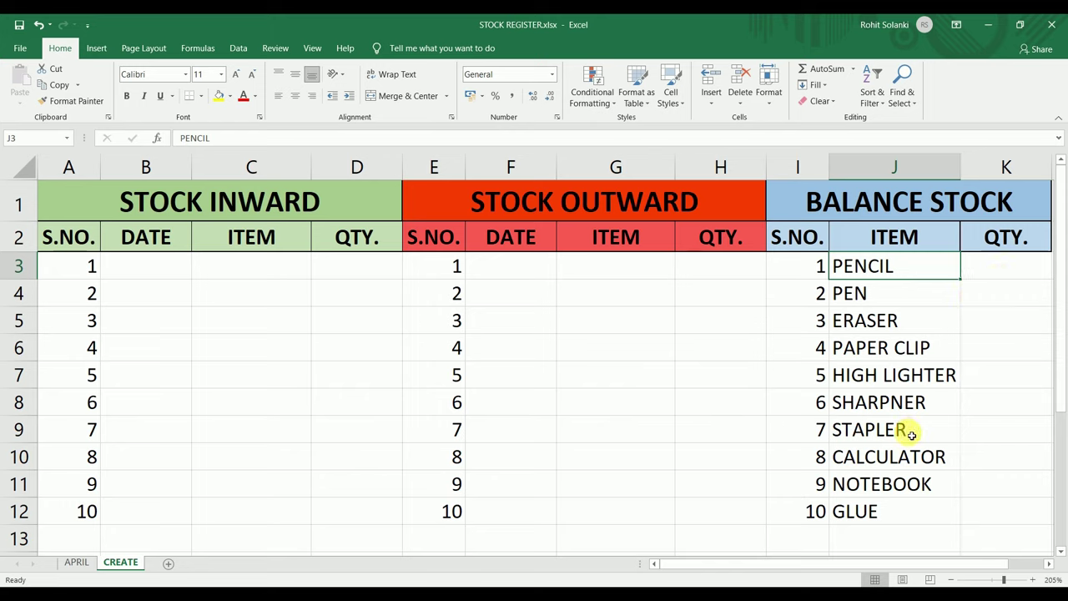
{"action": "left_click", "coordinate": [851, 296]}
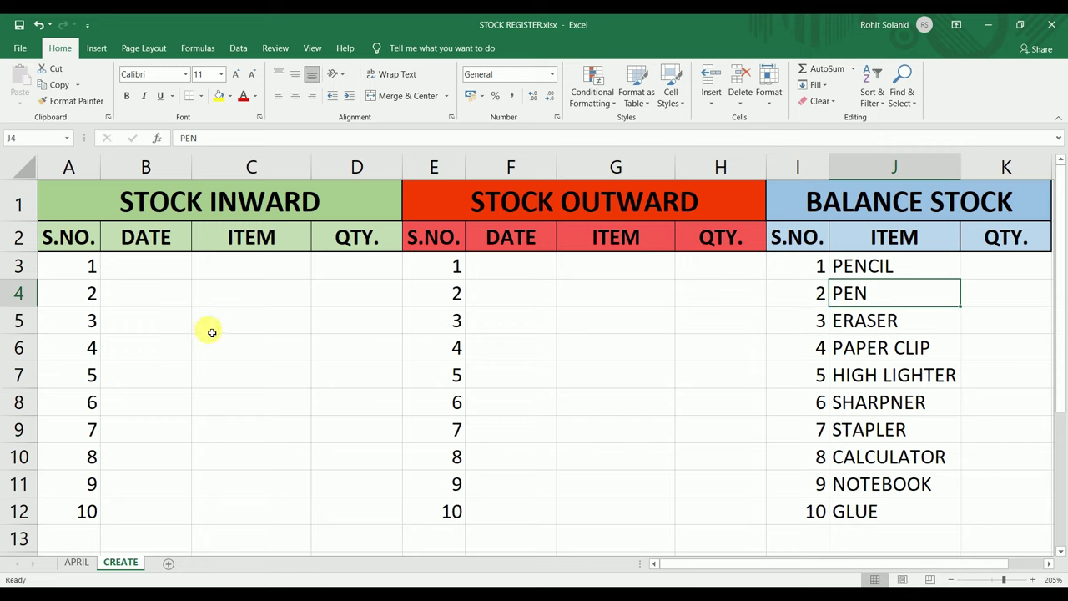
Step: Select the inward ITEM cells C3:C12
{"action": "left_click", "coordinate": [257, 205]}
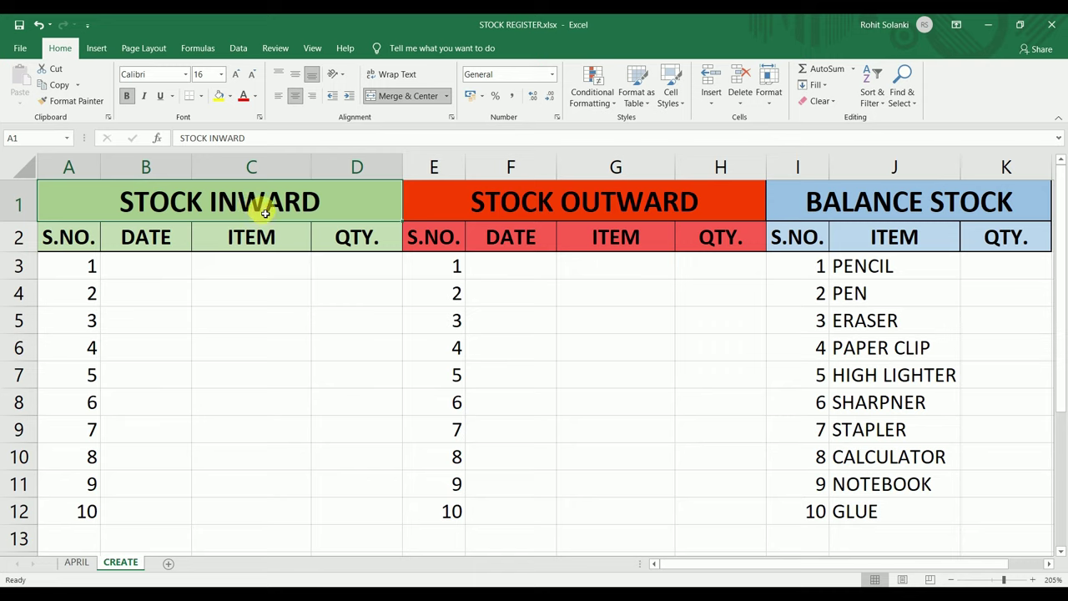
{"action": "left_click", "coordinate": [263, 252]}
{"action": "left_click", "coordinate": [264, 270]}
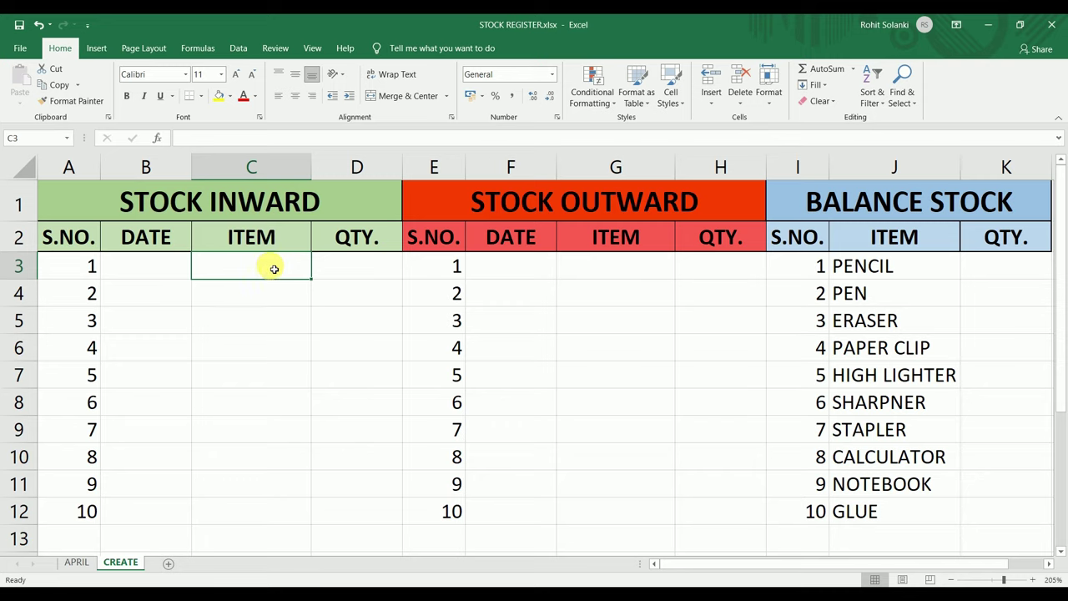
{"action": "key", "text": "shift+Down"}
{"action": "key", "text": "shift+Down"}
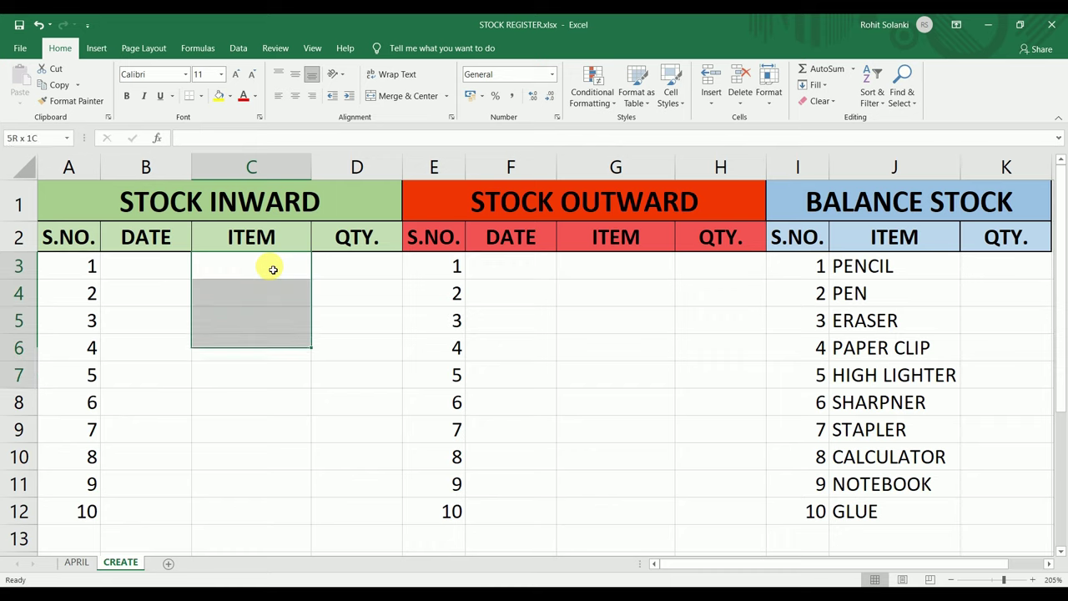
{"action": "key", "text": "shift+Down"}
{"action": "key", "text": "shift+Down"}
{"action": "key", "text": "shift+Down"}
{"action": "key", "text": "shift+Down"}
{"action": "key", "text": "shift+Down"}
{"action": "key", "text": "shift+Up"}
{"action": "key", "text": "shift+Up"}
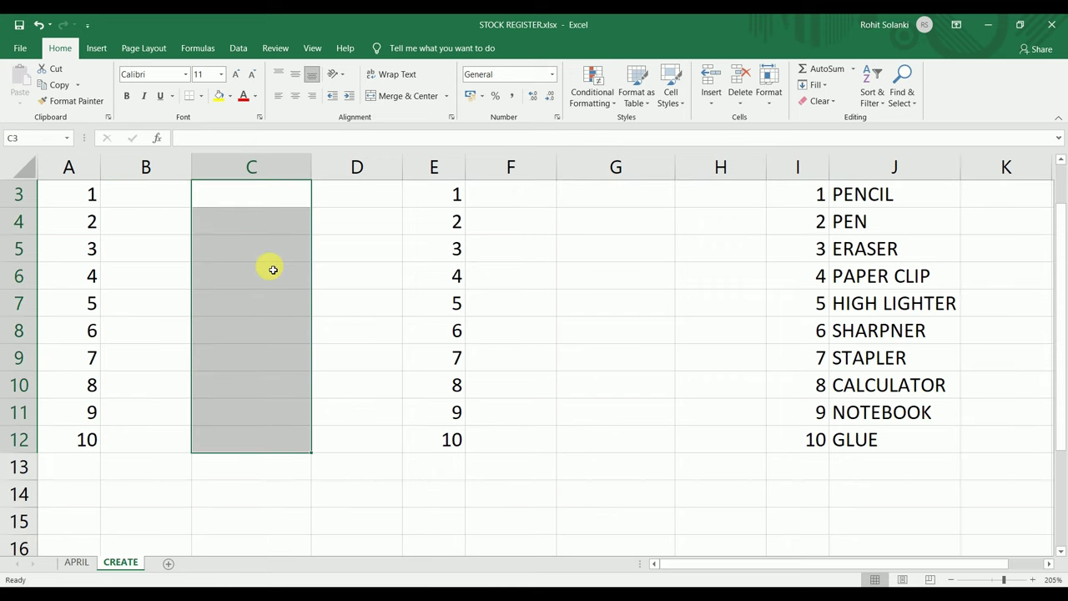
{"action": "scroll", "coordinate": [273, 270], "scroll_direction": "up", "scroll_amount": 1}
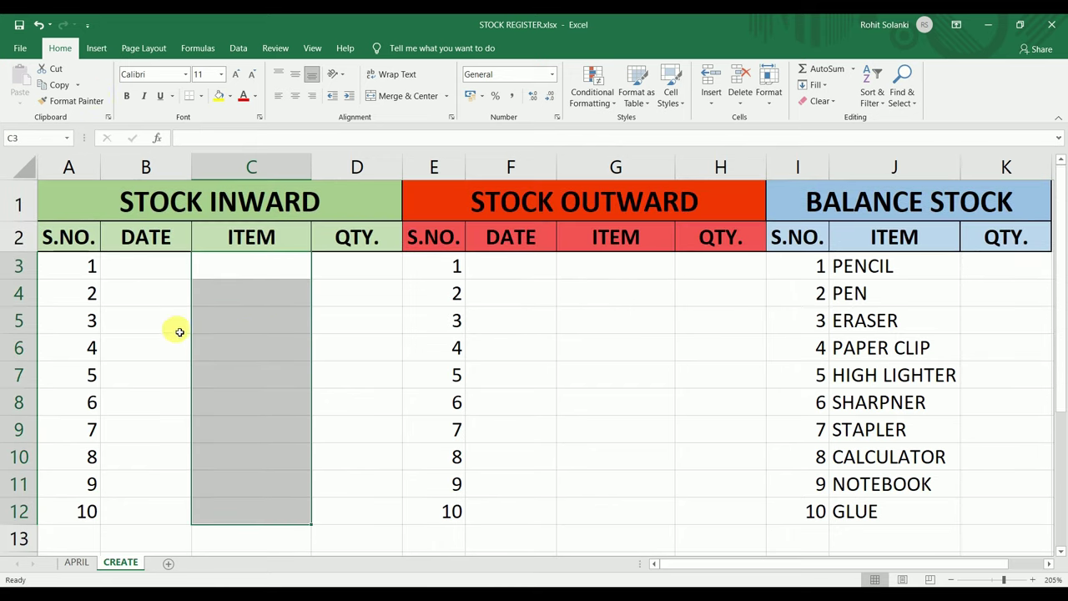
Step: Add Data Validation to C3:C12 allowing a List with source =$J$3:$J$12
{"action": "left_click", "coordinate": [238, 48]}
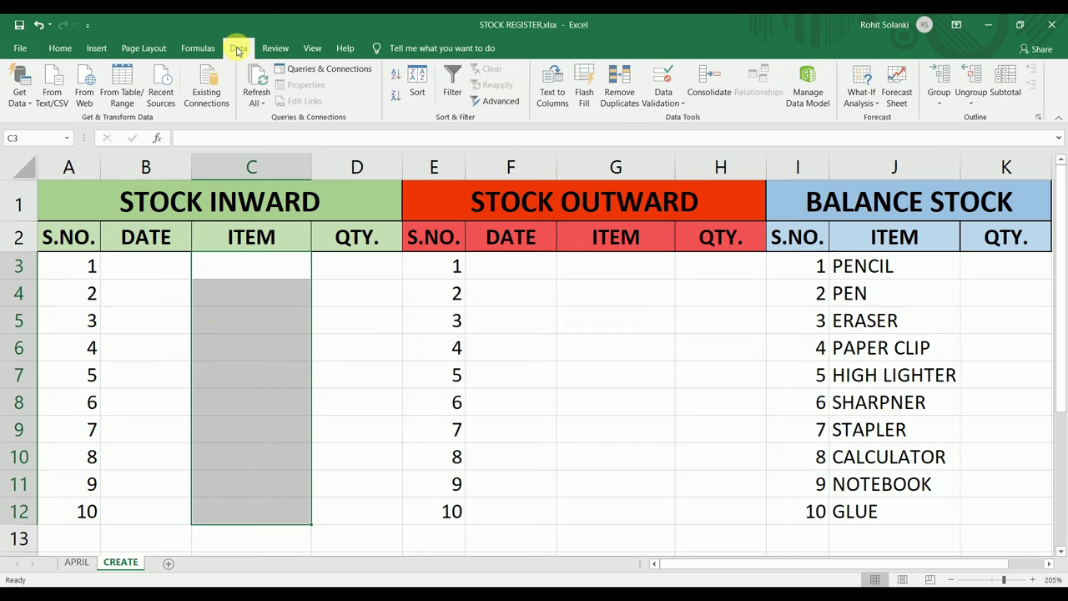
{"action": "left_click", "coordinate": [673, 82]}
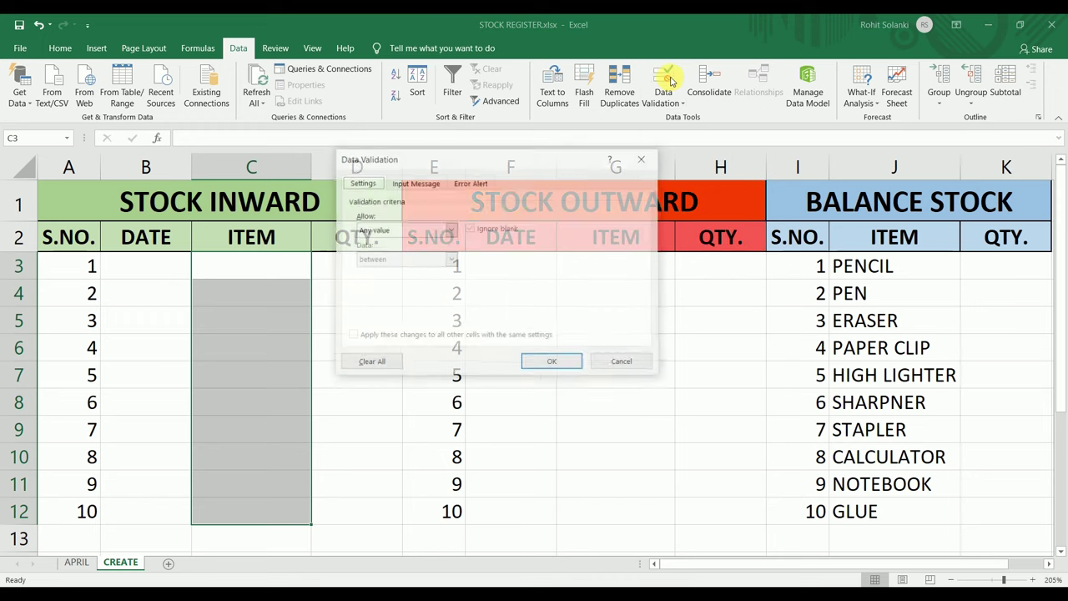
{"action": "left_click", "coordinate": [452, 231]}
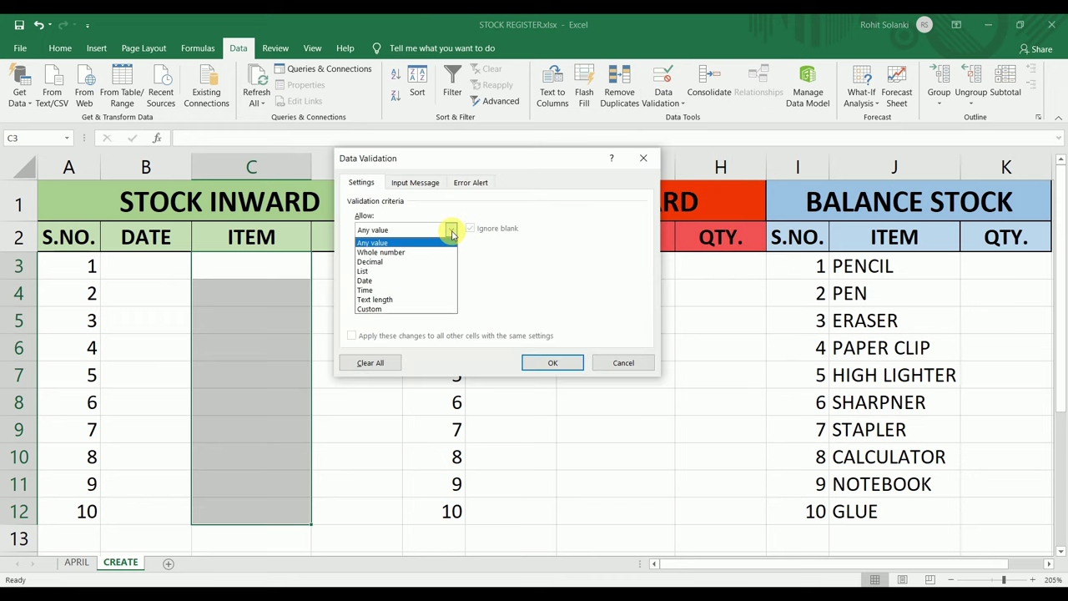
{"action": "left_click", "coordinate": [437, 270]}
{"action": "left_click", "coordinate": [435, 288]}
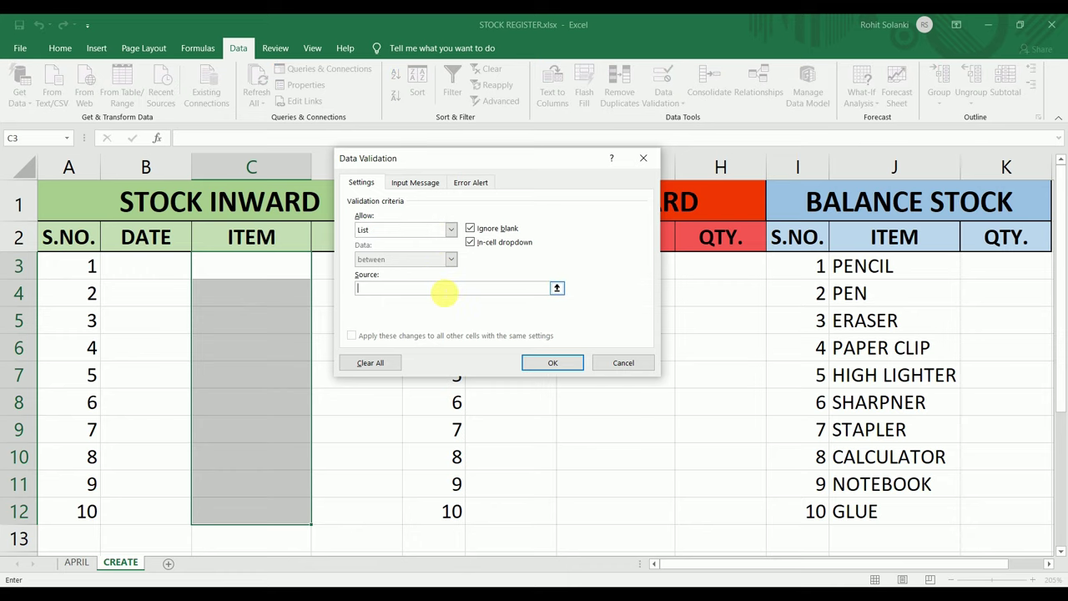
{"action": "left_click", "coordinate": [881, 275]}
{"action": "left_click_drag", "start_coordinate": [881, 275], "coordinate": [906, 509]}
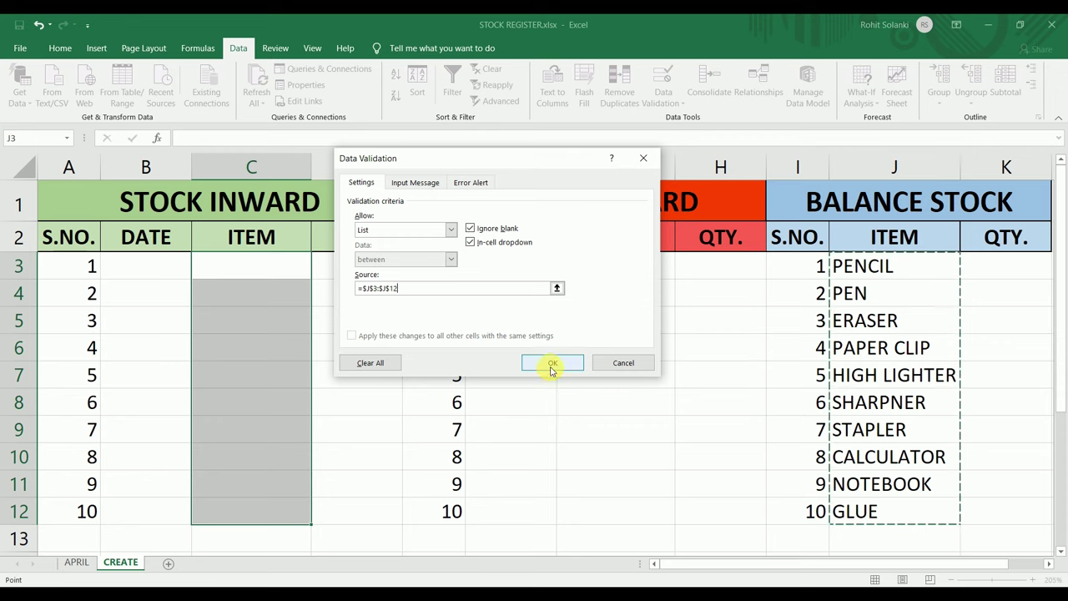
{"action": "left_click", "coordinate": [550, 364]}
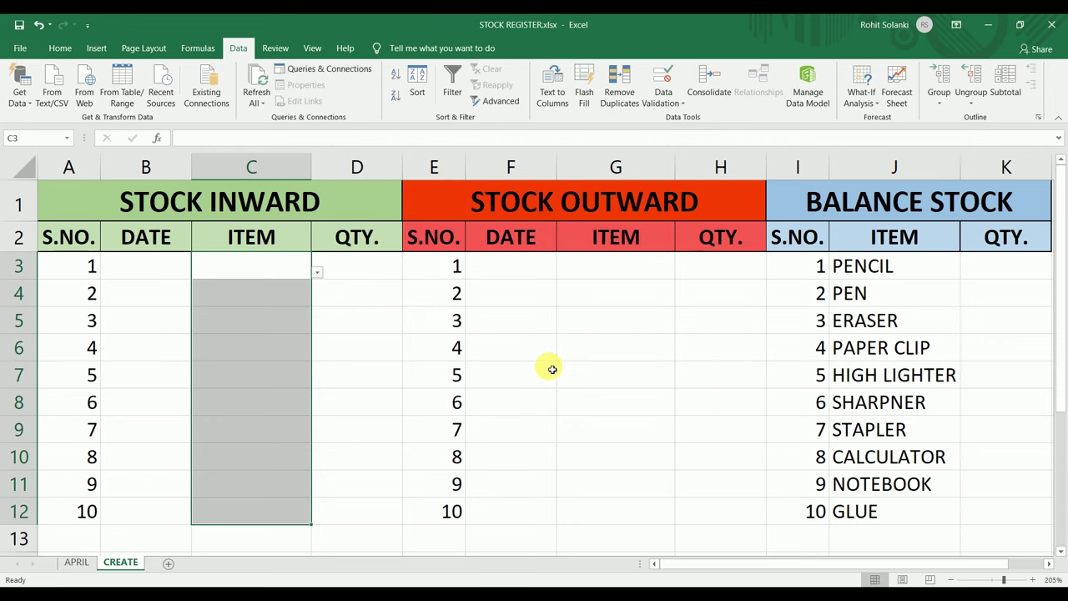
Step: Test the new item dropdowns in C3 and C7 without choosing anything
{"action": "left_click", "coordinate": [317, 273]}
{"action": "left_click_drag", "start_coordinate": [307, 347], "coordinate": [310, 390]}
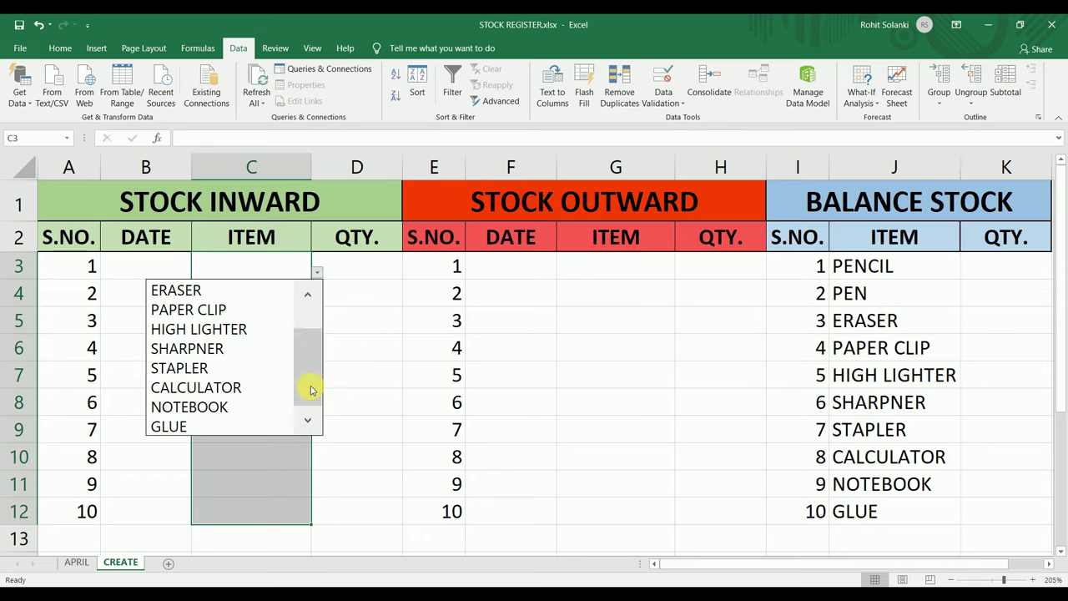
{"action": "left_click", "coordinate": [367, 349]}
{"action": "left_click", "coordinate": [298, 374]}
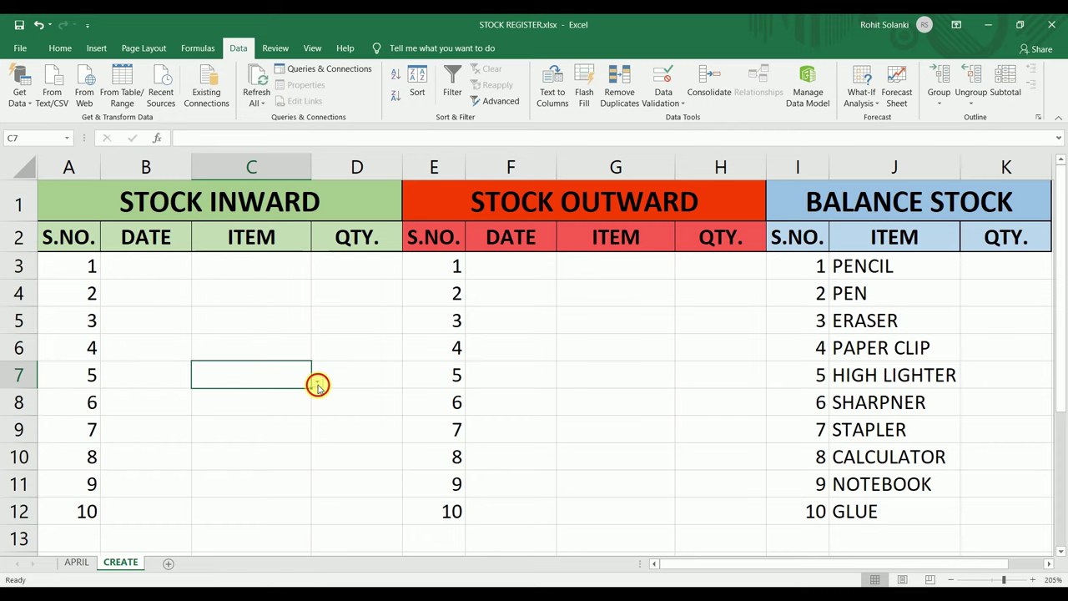
{"action": "left_click", "coordinate": [317, 382]}
{"action": "left_click_drag", "start_coordinate": [312, 448], "coordinate": [312, 501]}
{"action": "left_click", "coordinate": [359, 368]}
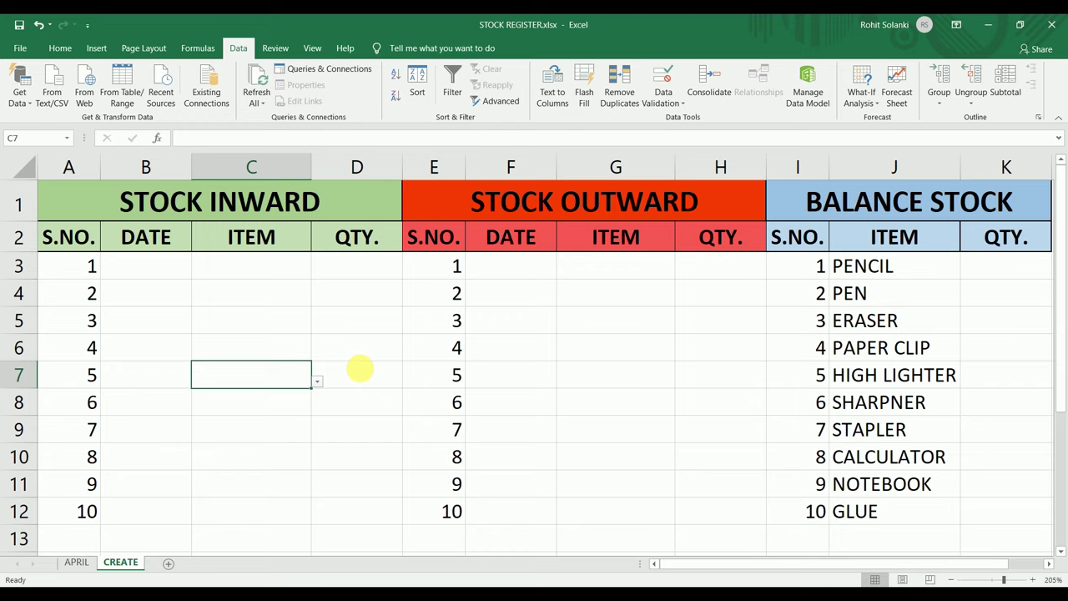
{"action": "left_click", "coordinate": [291, 275]}
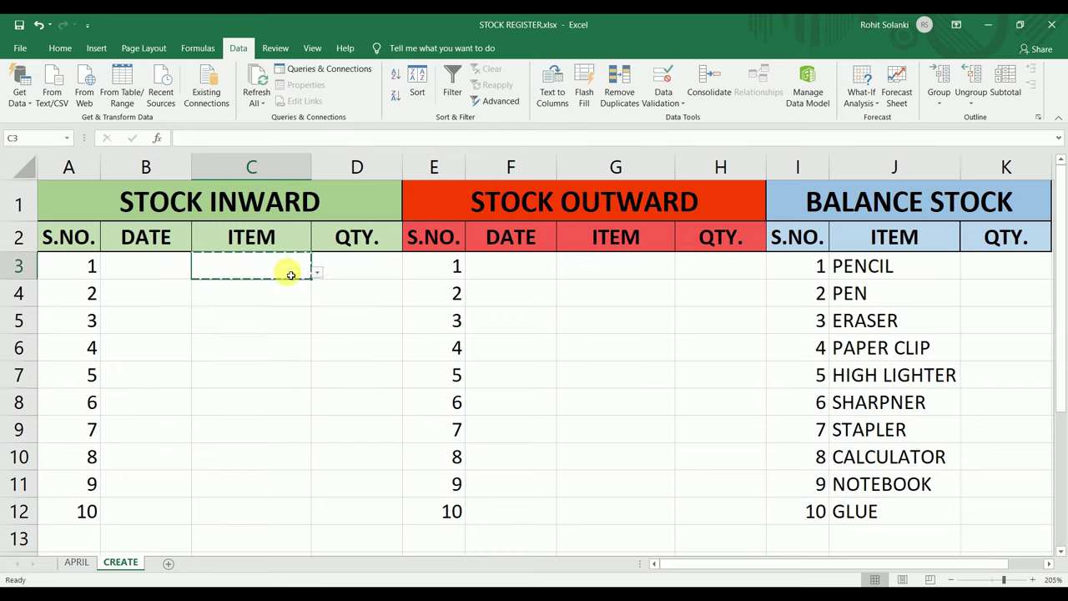
Step: Copy C3's validation dropdown onto outward cells G3:G12 and verify the list in G6
{"action": "left_click", "coordinate": [592, 270]}
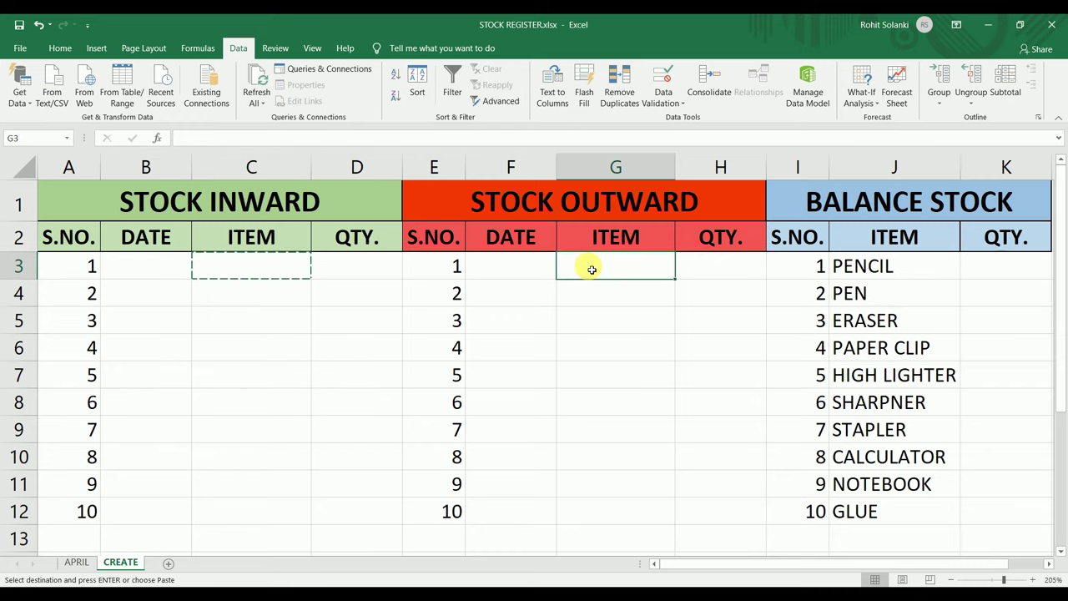
{"action": "left_click", "coordinate": [628, 216]}
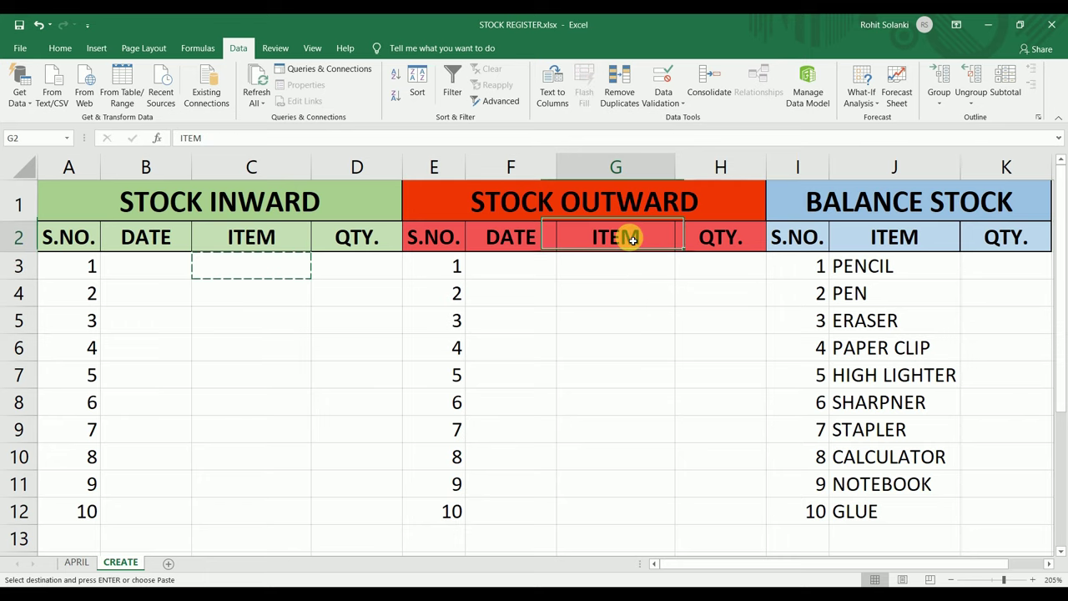
{"action": "left_click_drag", "start_coordinate": [617, 276], "coordinate": [624, 532]}
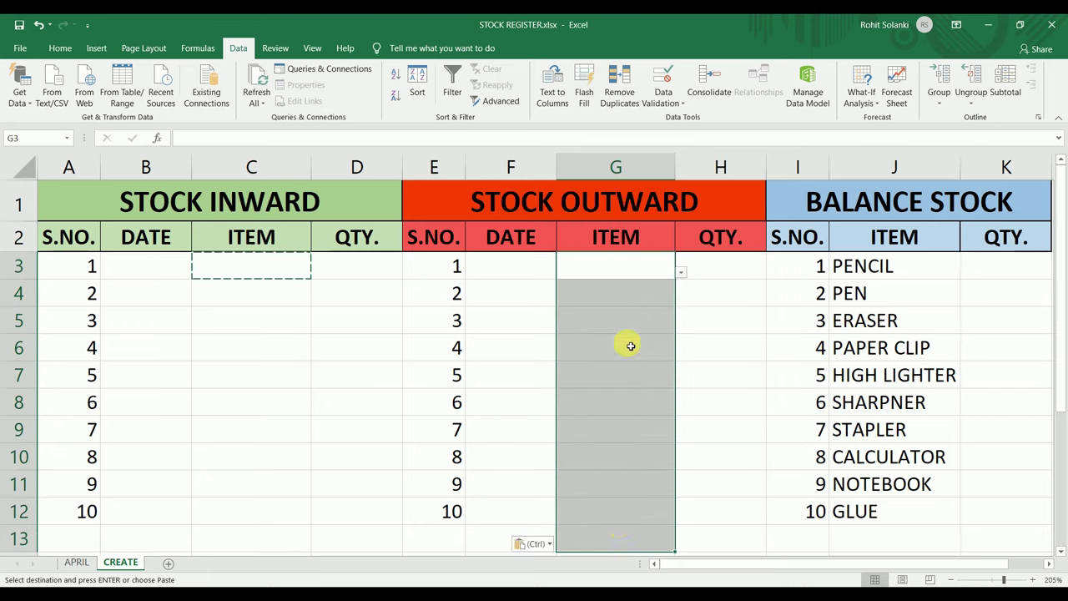
{"action": "left_click", "coordinate": [629, 345]}
{"action": "left_click", "coordinate": [682, 356]}
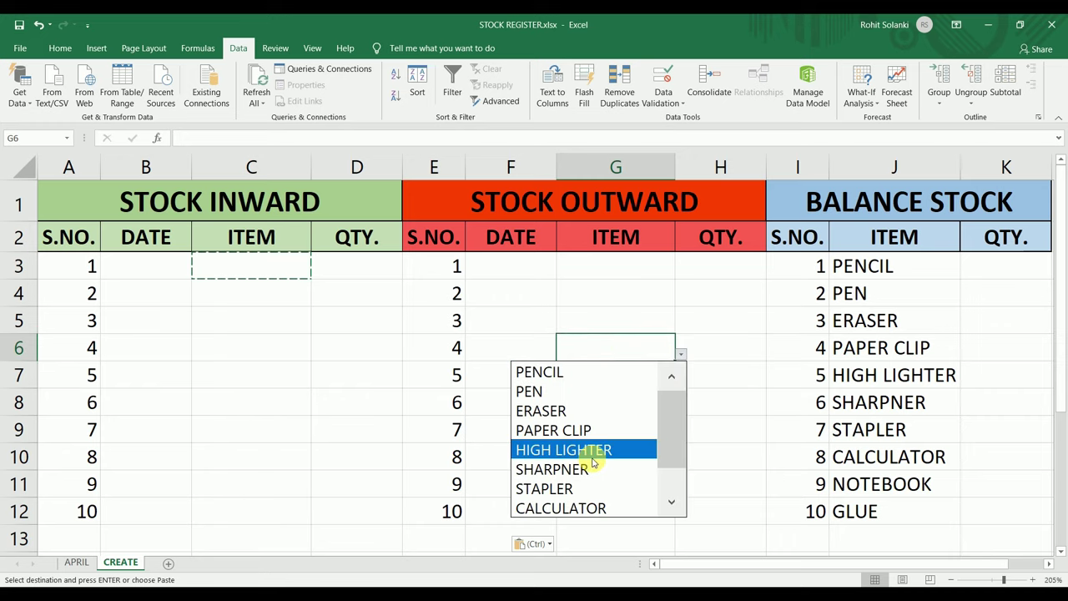
{"action": "left_click_drag", "start_coordinate": [667, 424], "coordinate": [668, 453]}
{"action": "left_click", "coordinate": [627, 282]}
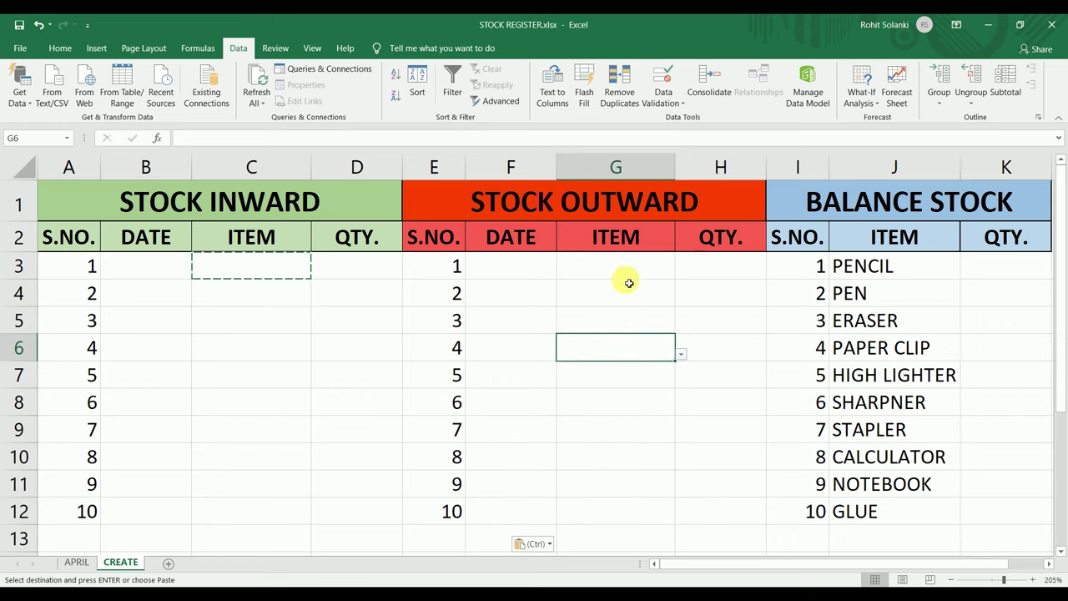
{"action": "left_click", "coordinate": [629, 288]}
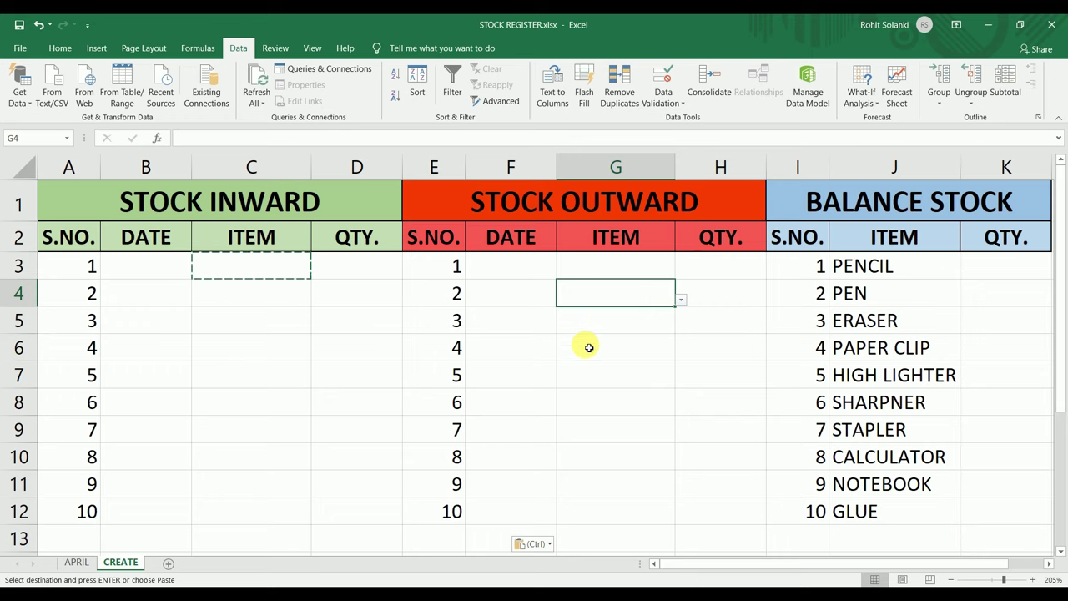
{"action": "left_click", "coordinate": [790, 377]}
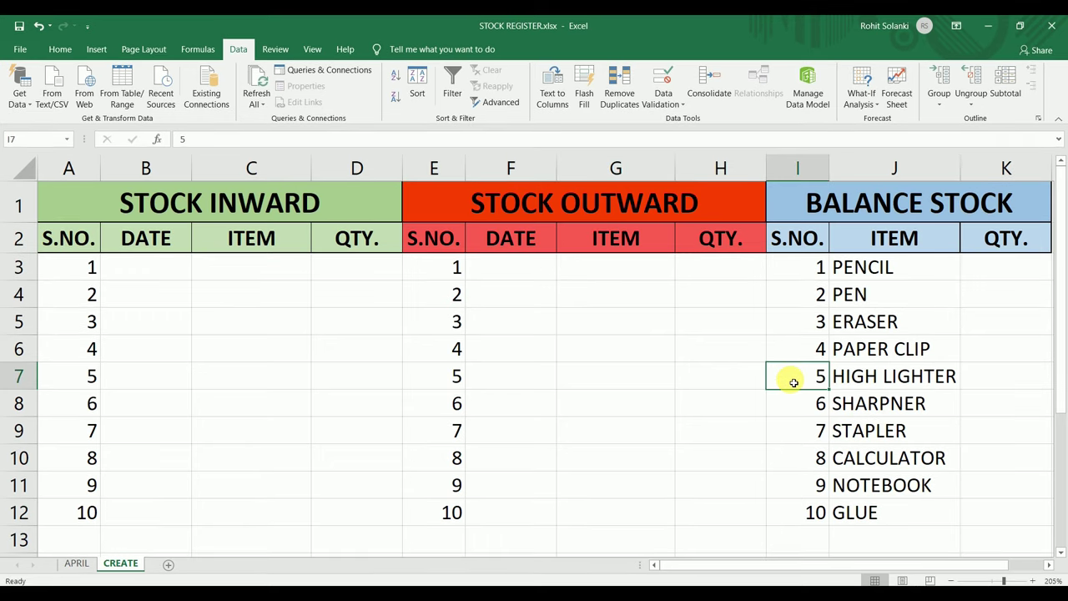
Step: In K3, enter =SUMIF($C$3:$C$12,J3,$D$3:$D$12) to total inward PENCIL quantities
{"action": "left_click", "coordinate": [982, 265]}
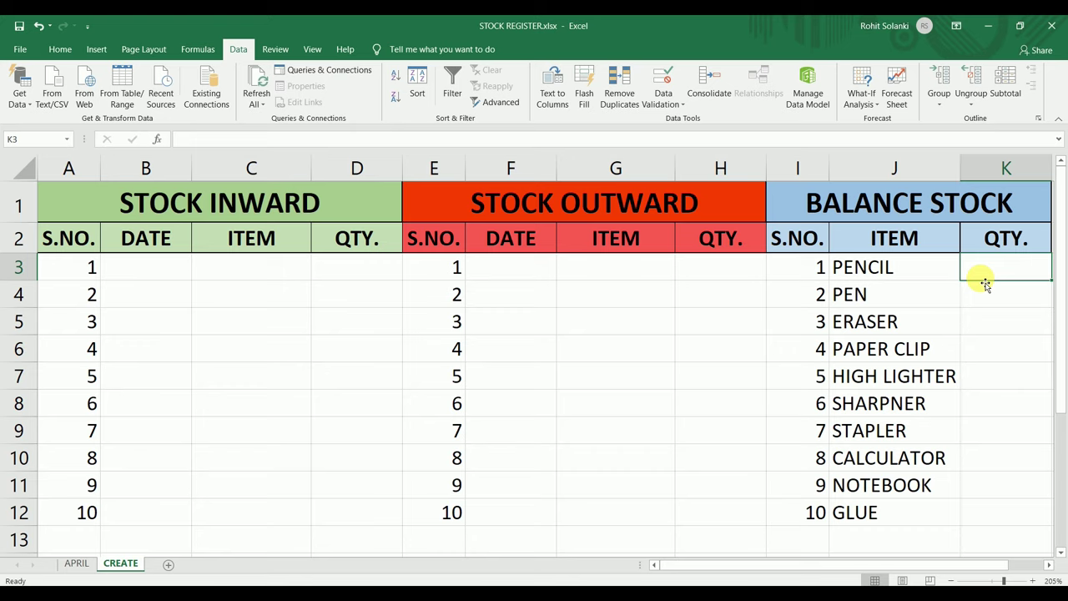
{"action": "type", "text": "=SUMIF"}
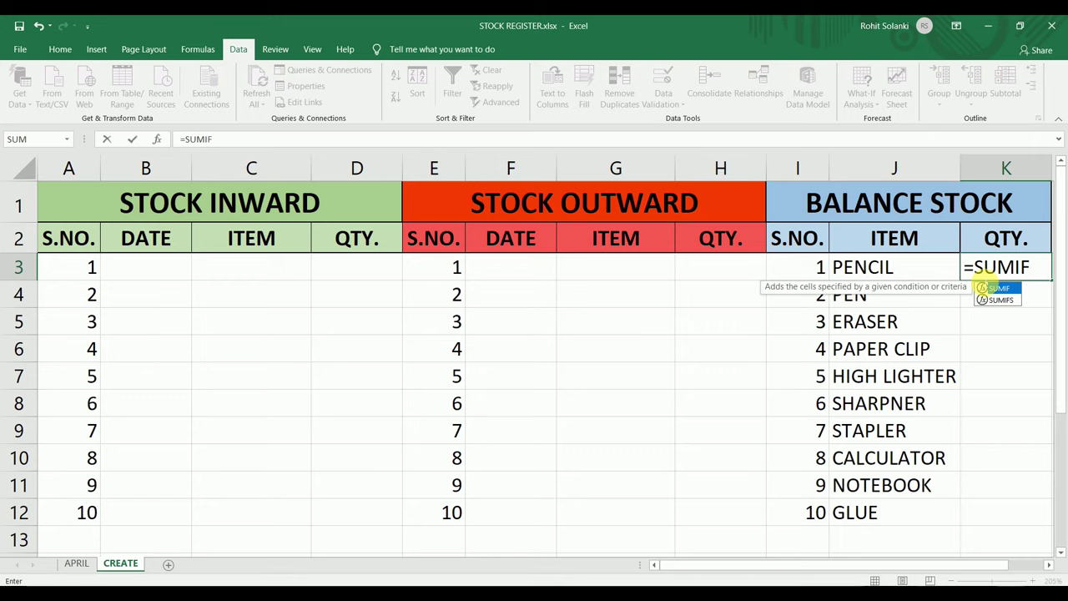
{"action": "type", "text": "("}
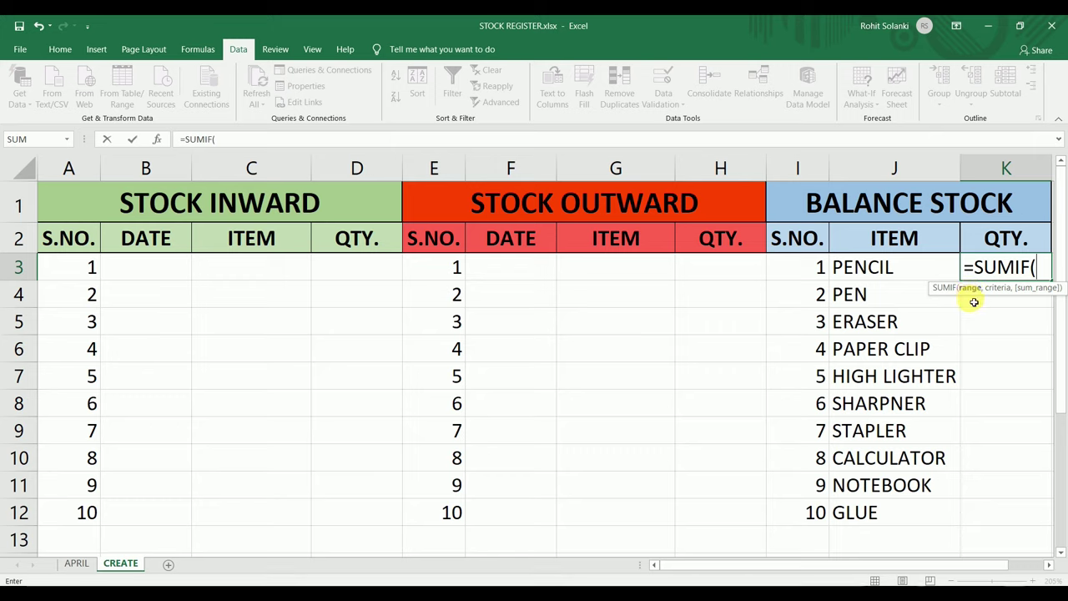
{"action": "left_click", "coordinate": [272, 278]}
{"action": "left_click_drag", "start_coordinate": [271, 277], "coordinate": [265, 516]}
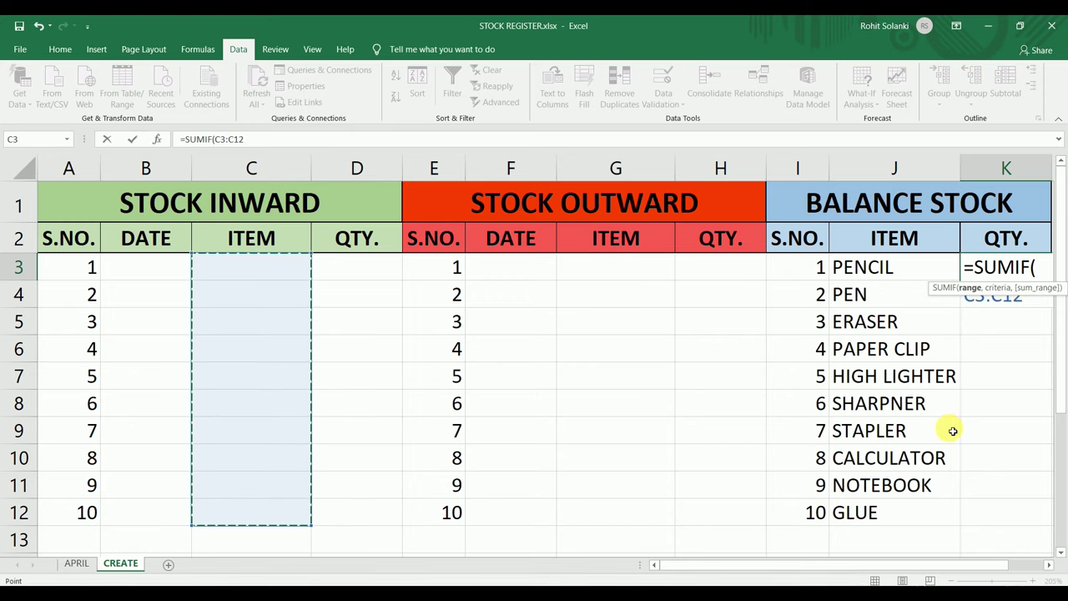
{"action": "key", "text": "F4"}
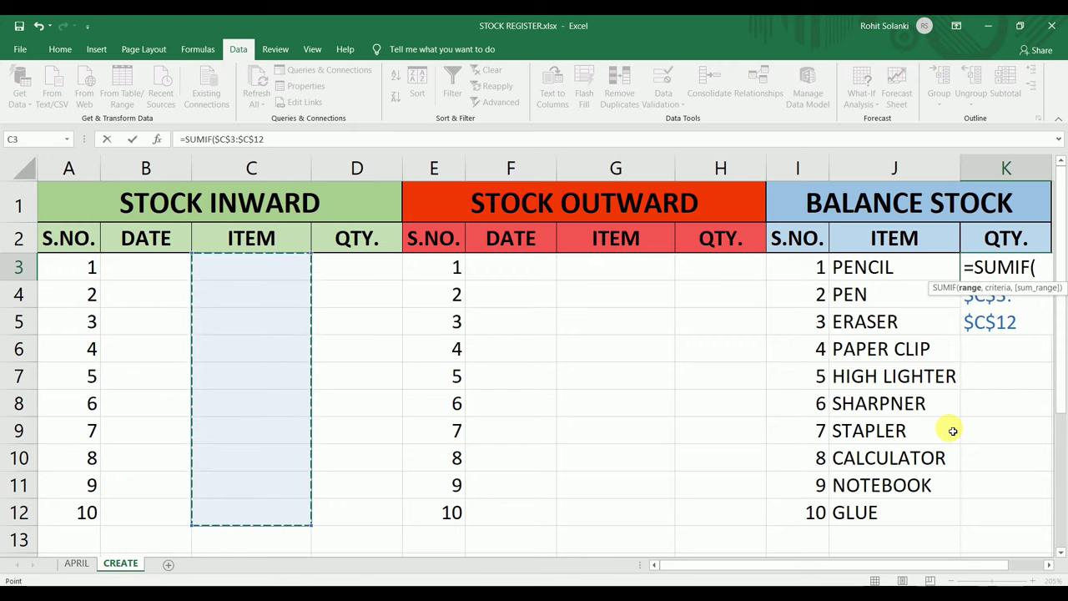
{"action": "left_click_drag", "start_coordinate": [720, 566], "coordinate": [806, 569]}
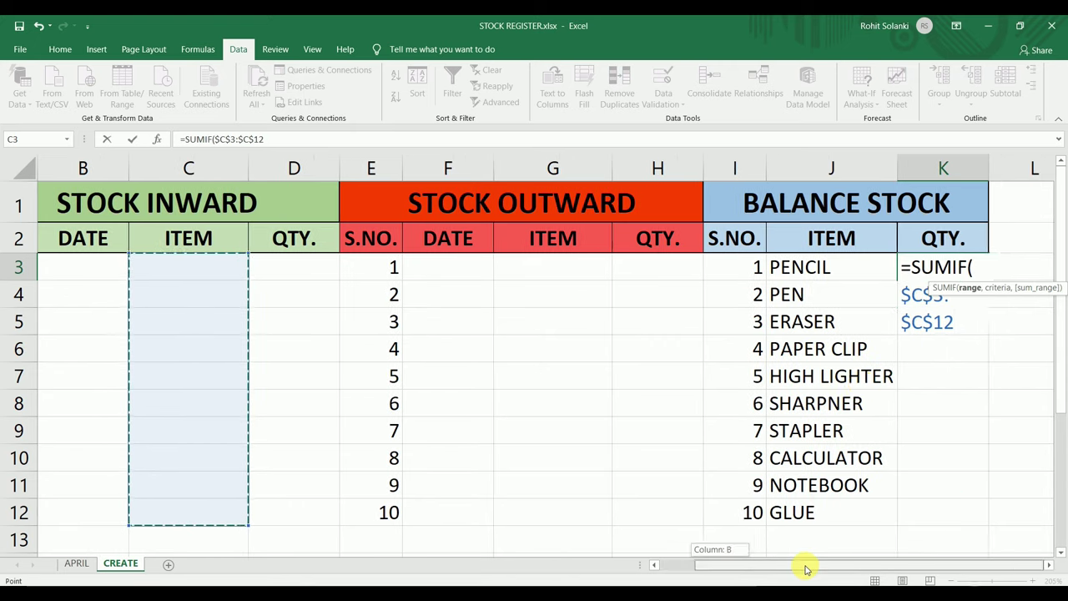
{"action": "type", "text": ","}
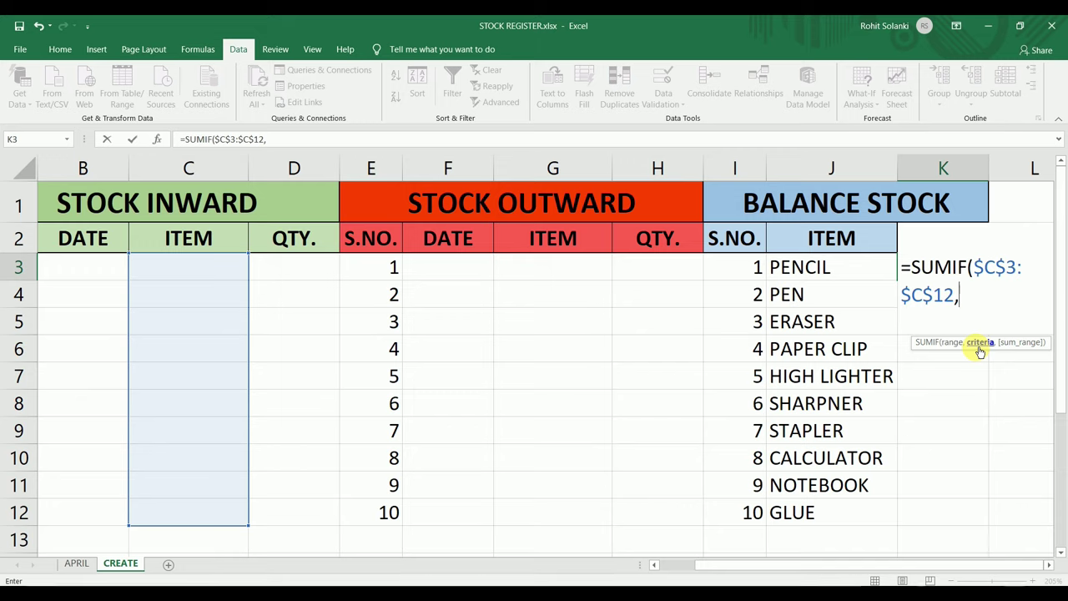
{"action": "left_click", "coordinate": [809, 270]}
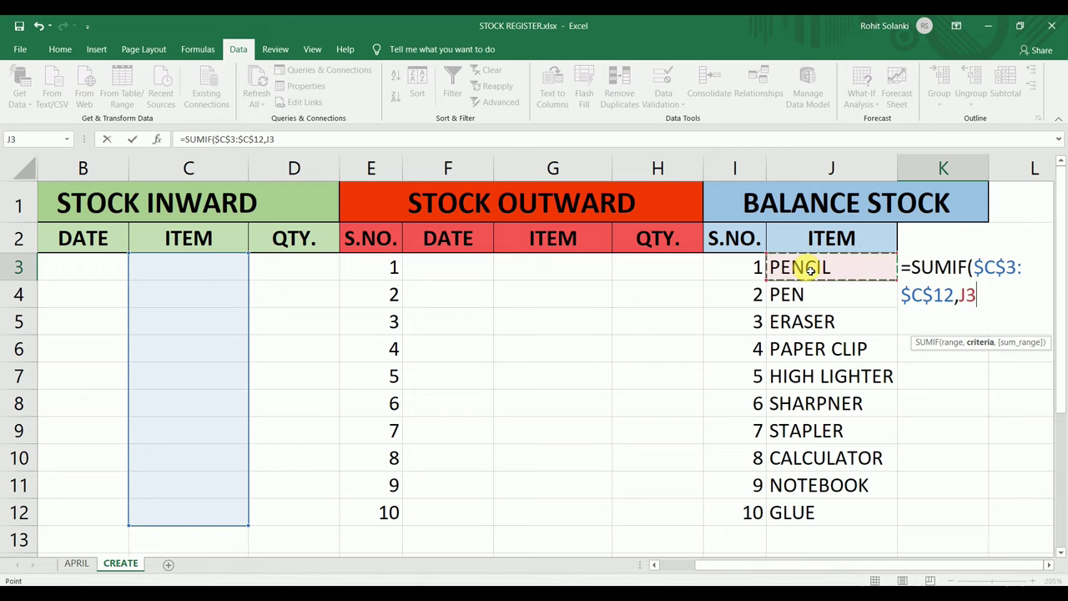
{"action": "type", "text": ","}
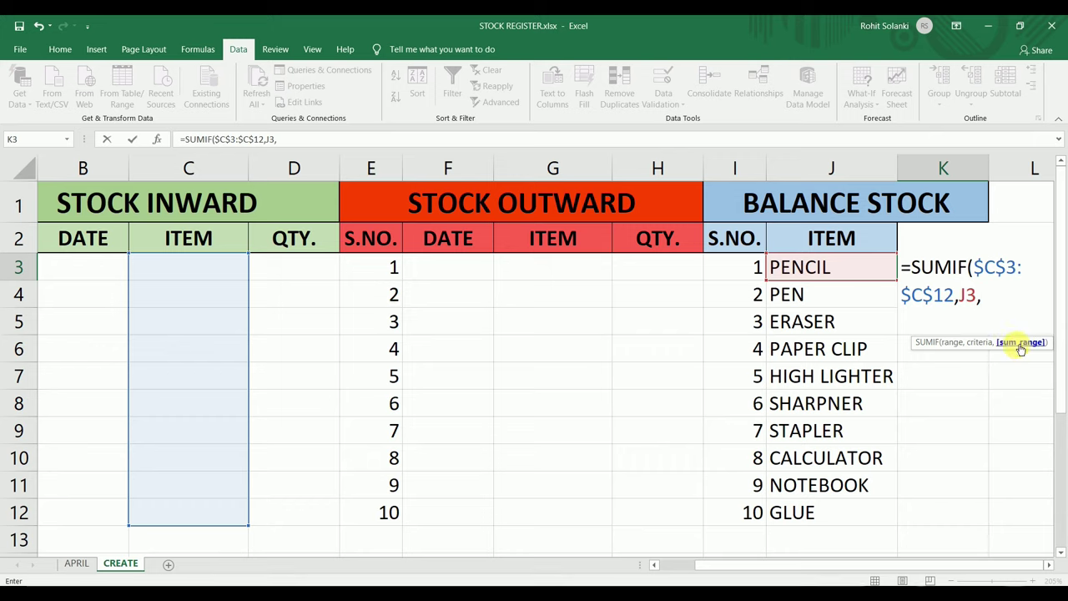
{"action": "left_click_drag", "start_coordinate": [318, 268], "coordinate": [309, 514]}
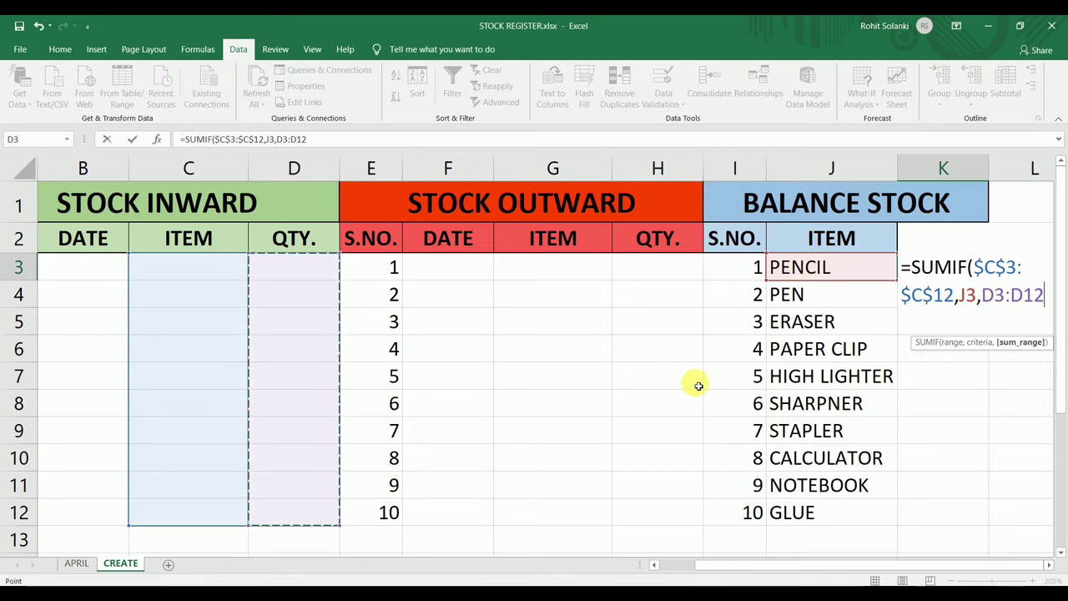
{"action": "key", "text": "F4"}
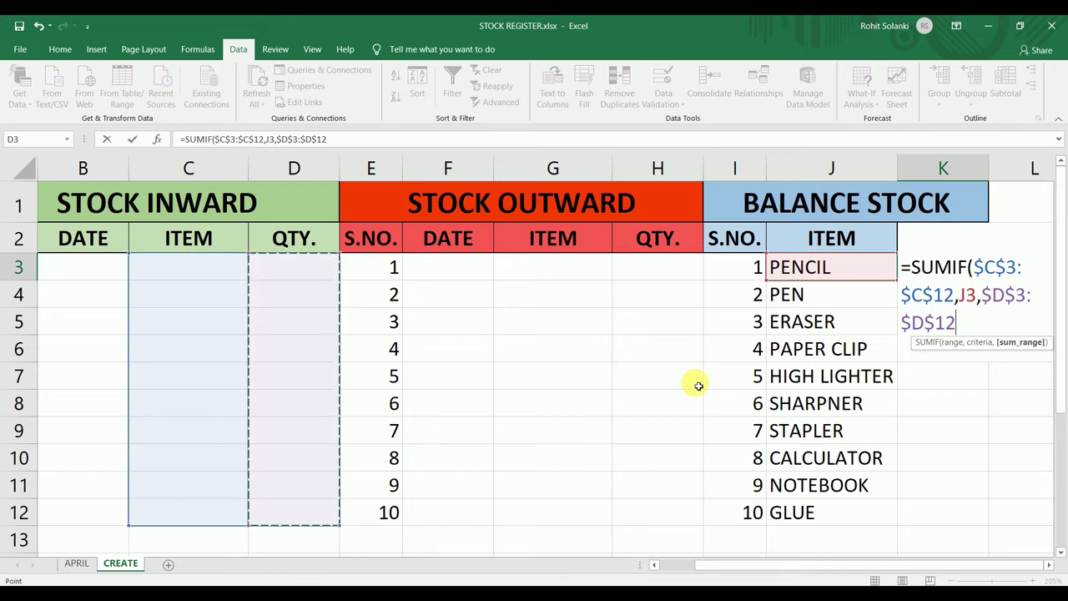
{"action": "type", "text": ")-"}
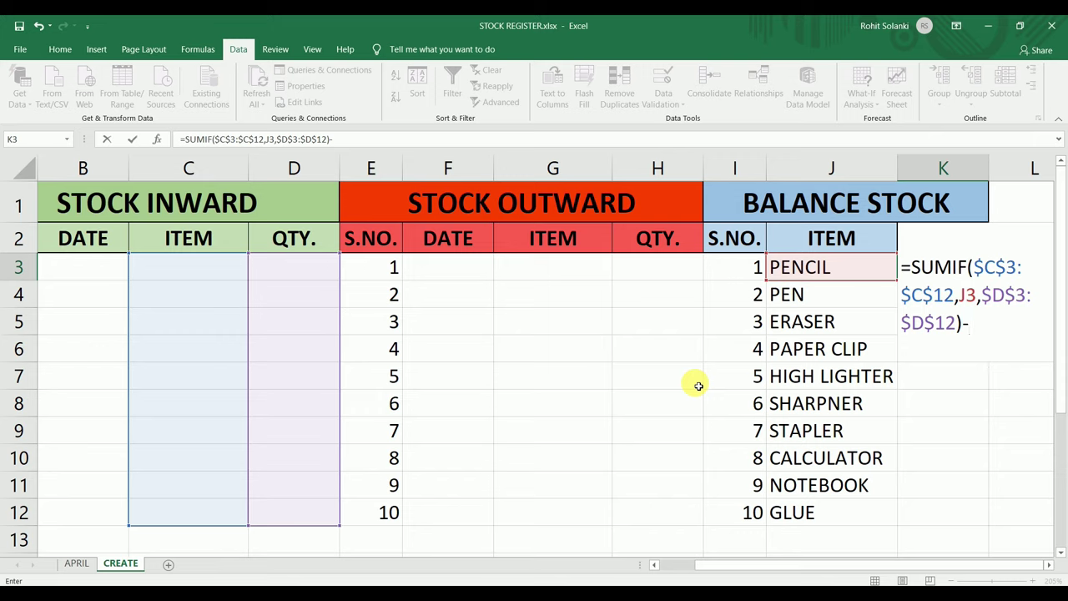
Step: Finish K3 by subtracting SUMIF($G$3:$G$12,J3,$H$3:$H$12) and commit it
{"action": "type", "text": "SUMIF"}
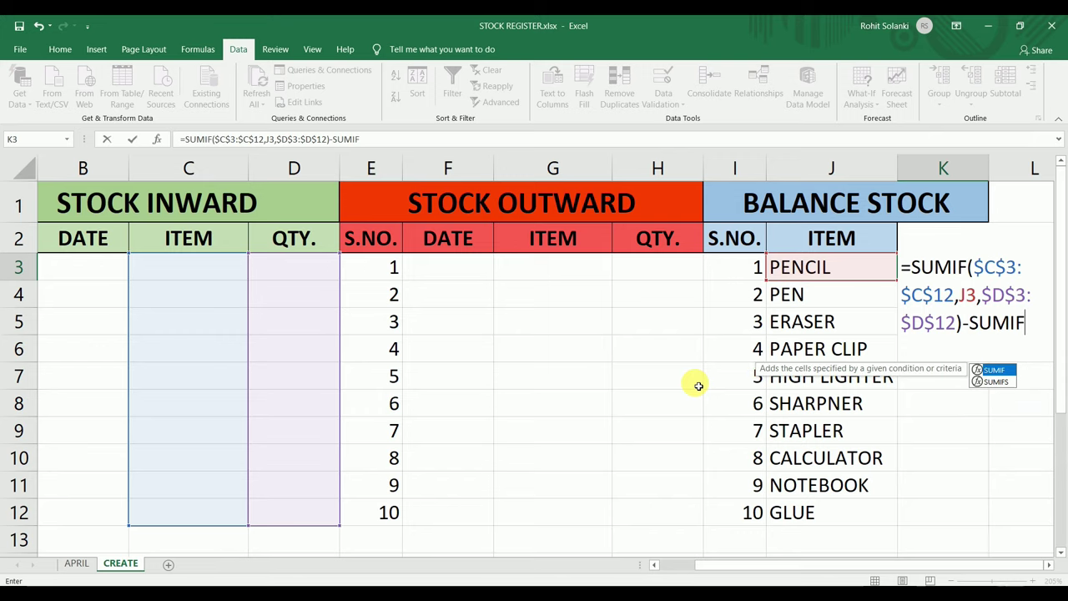
{"action": "type", "text": "("}
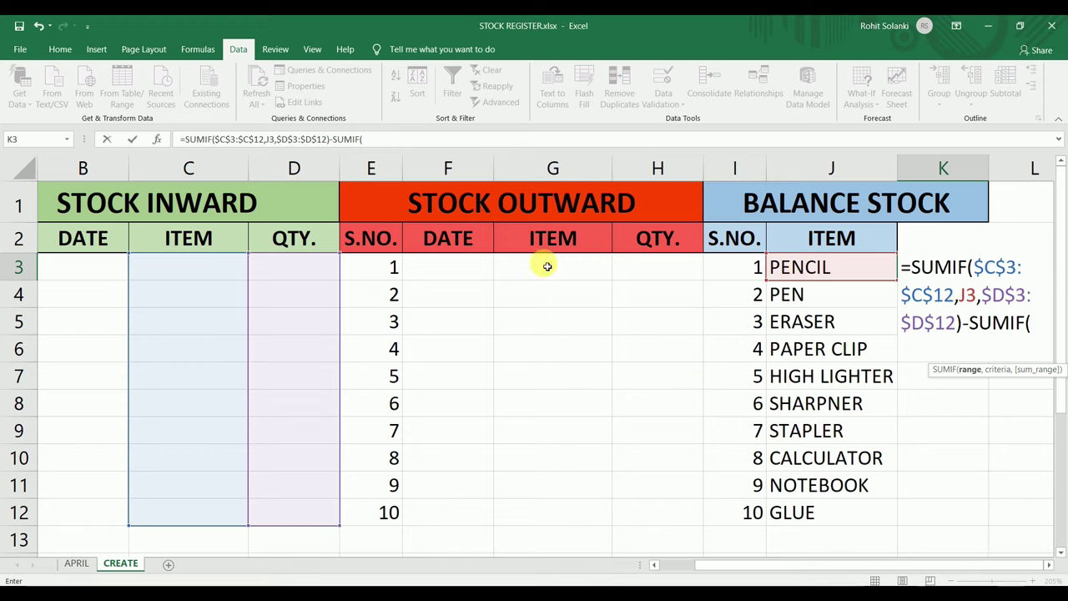
{"action": "left_click", "coordinate": [545, 281]}
{"action": "left_click_drag", "start_coordinate": [546, 282], "coordinate": [548, 515]}
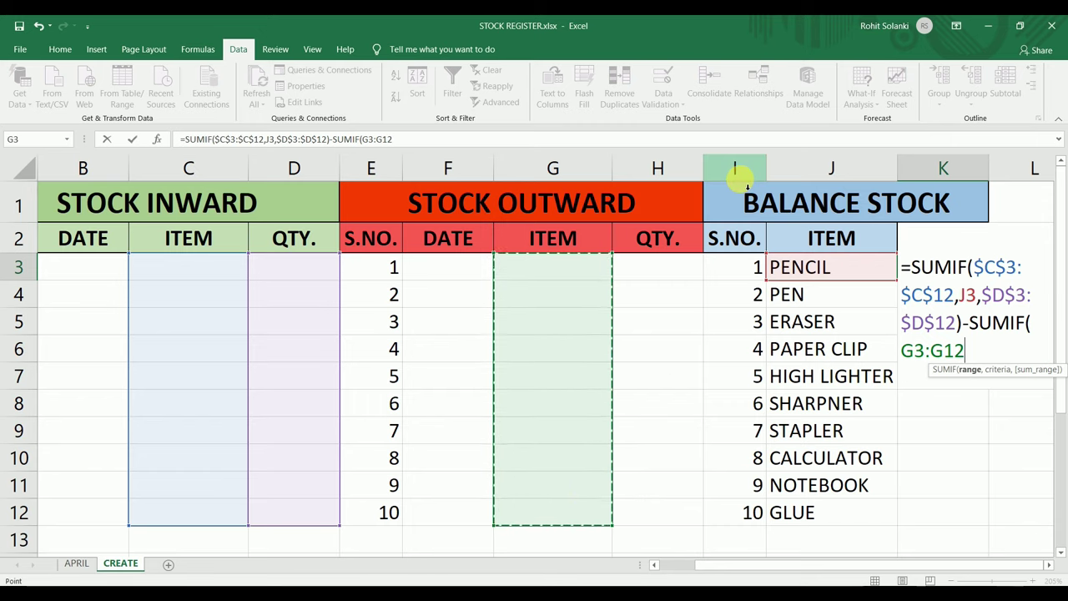
{"action": "key", "text": "F4"}
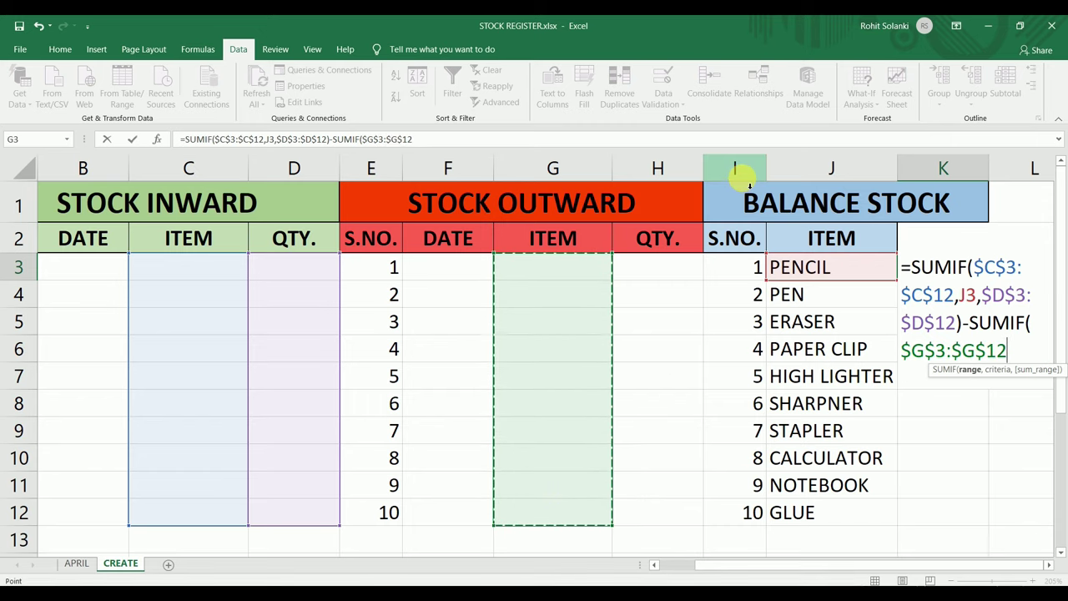
{"action": "type", "text": ","}
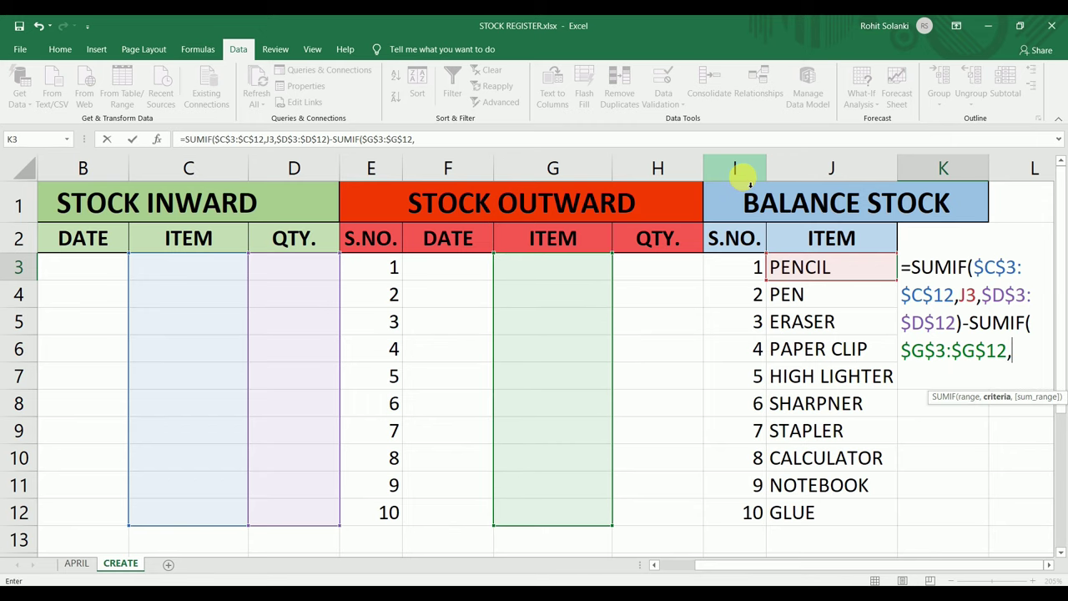
{"action": "left_click", "coordinate": [788, 272]}
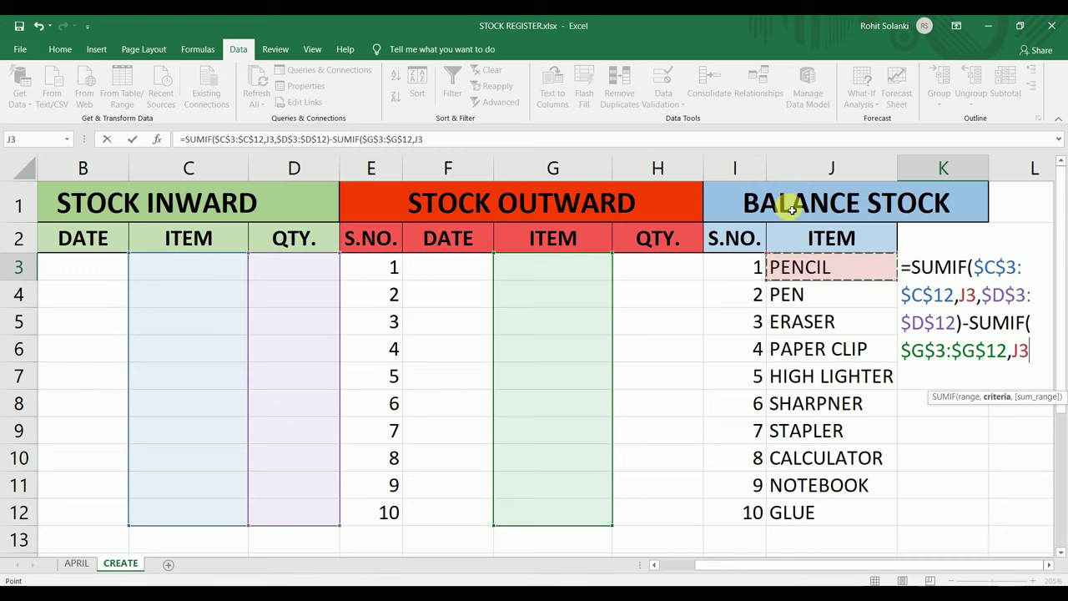
{"action": "type", "text": ","}
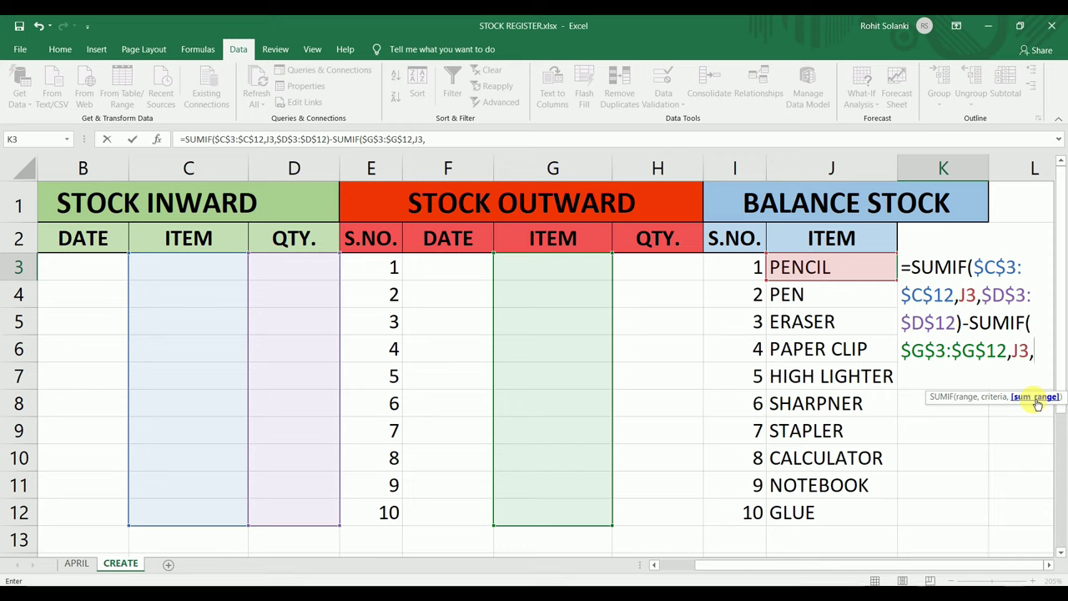
{"action": "left_click_drag", "start_coordinate": [641, 273], "coordinate": [640, 518]}
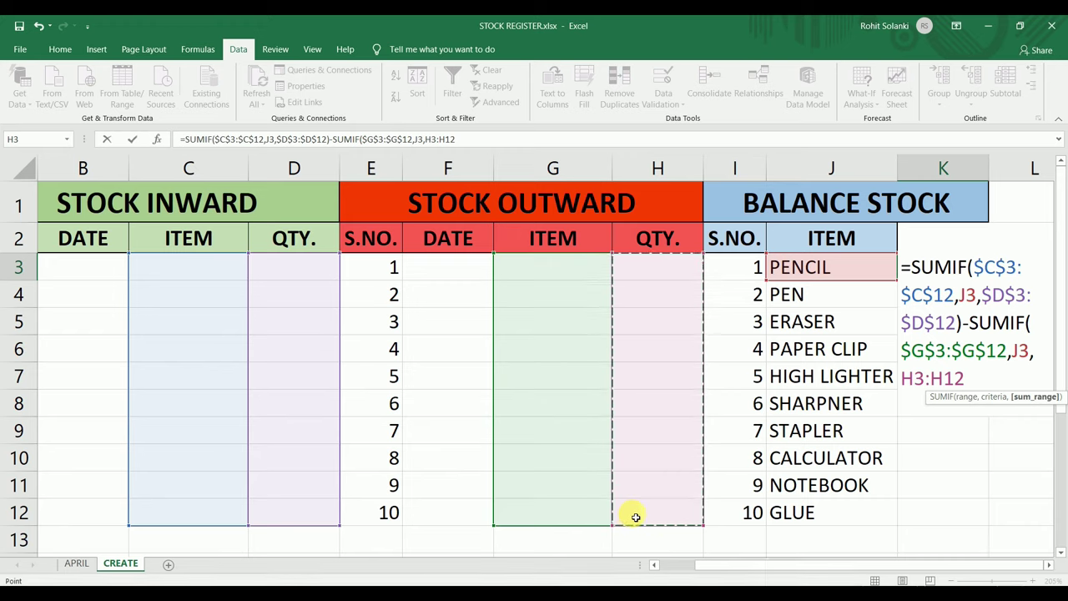
{"action": "key", "text": "F4"}
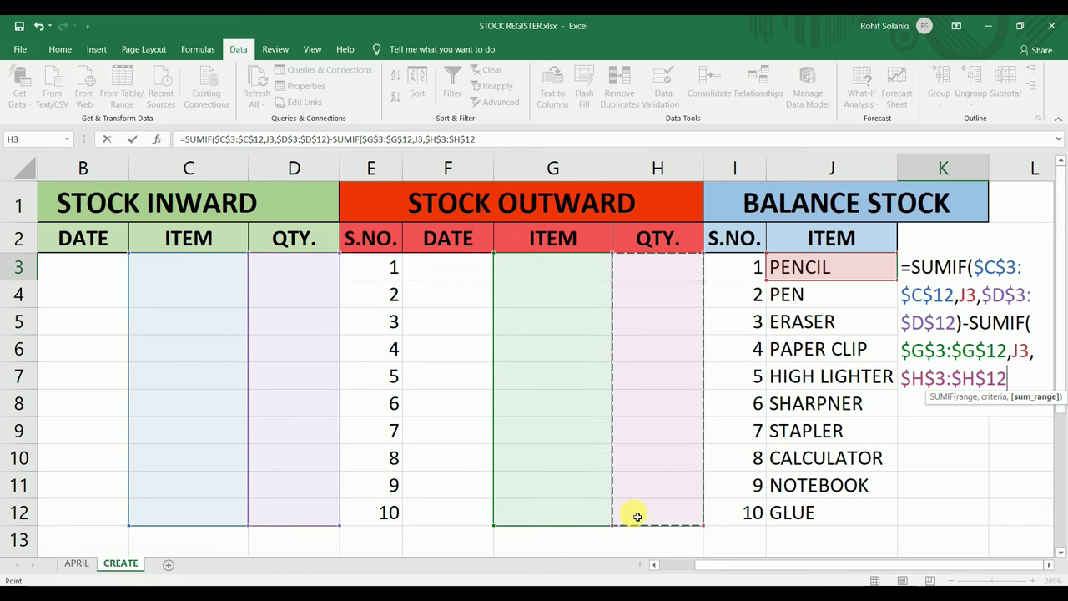
{"action": "type", "text": ")"}
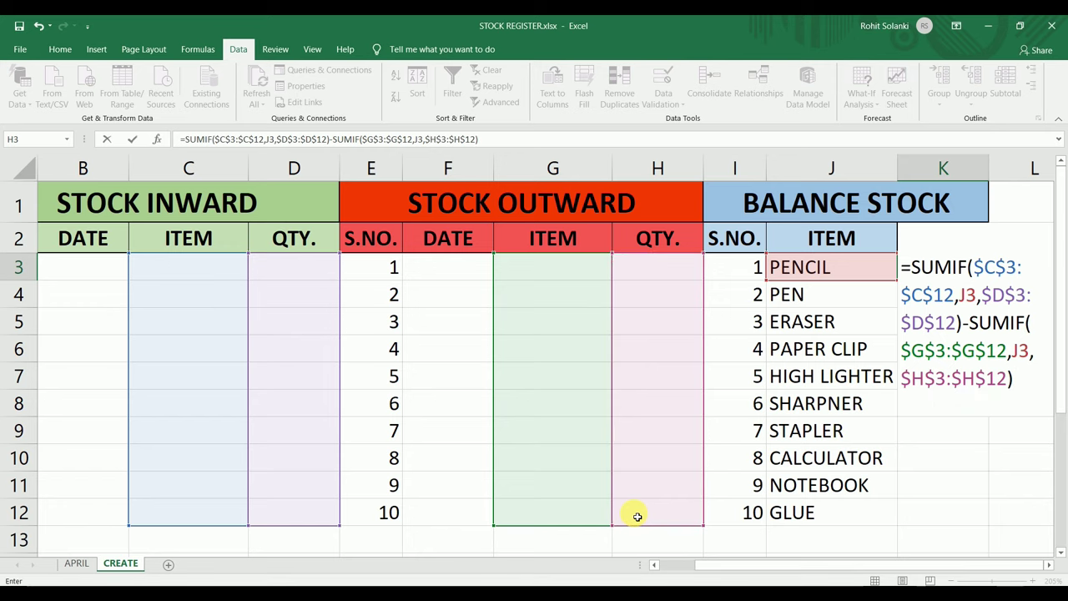
{"action": "key", "text": "Return"}
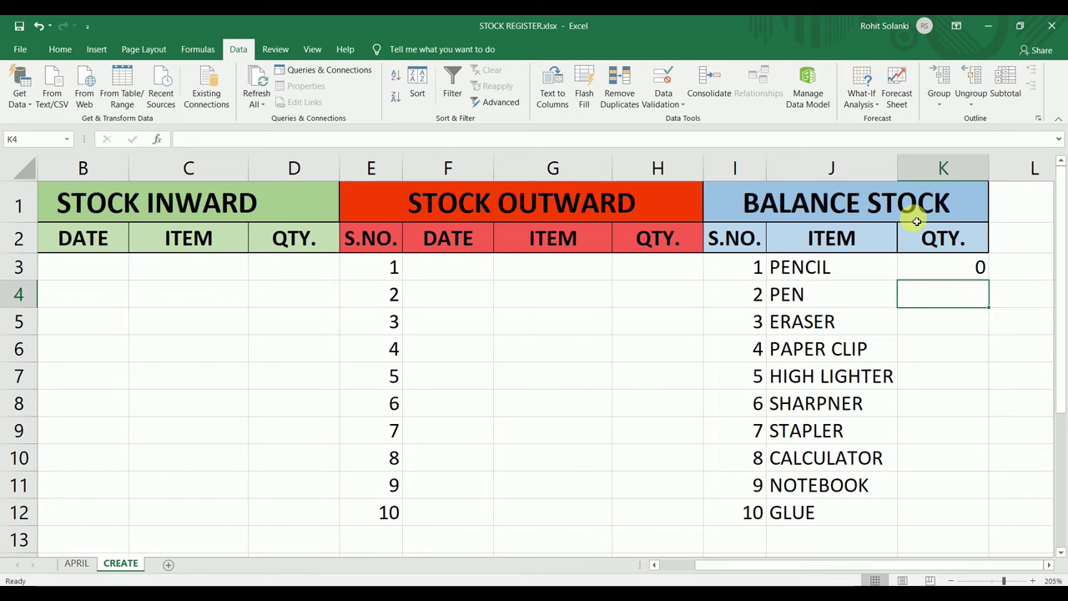
Step: Fill K3's SUMIF balance formula down to K12 and check the SHARPNER row
{"action": "left_click", "coordinate": [941, 275]}
{"action": "left_click_drag", "start_coordinate": [987, 280], "coordinate": [982, 516]}
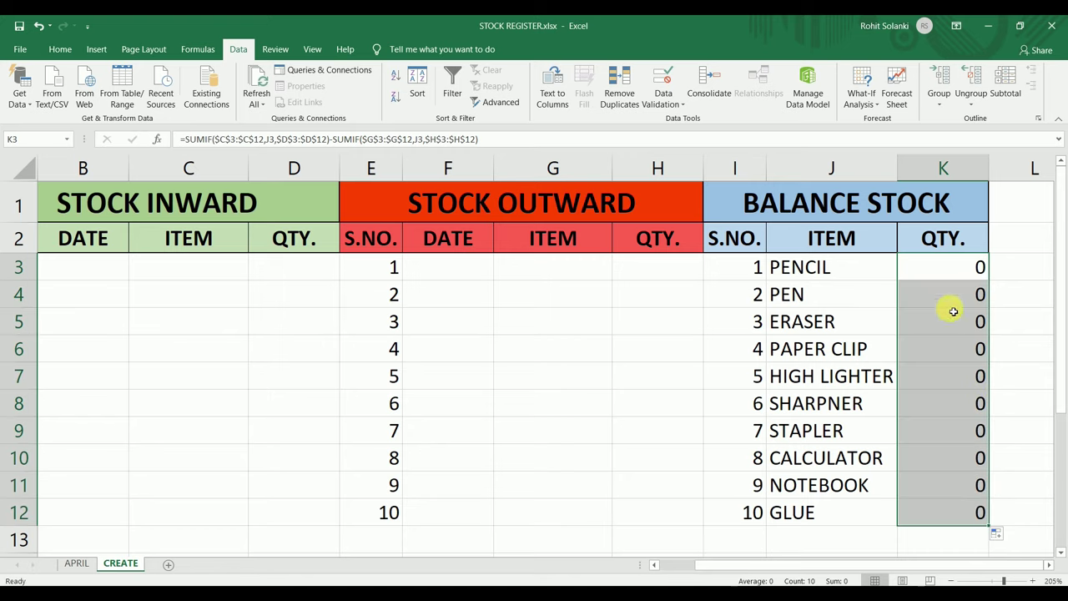
{"action": "left_click", "coordinate": [837, 403]}
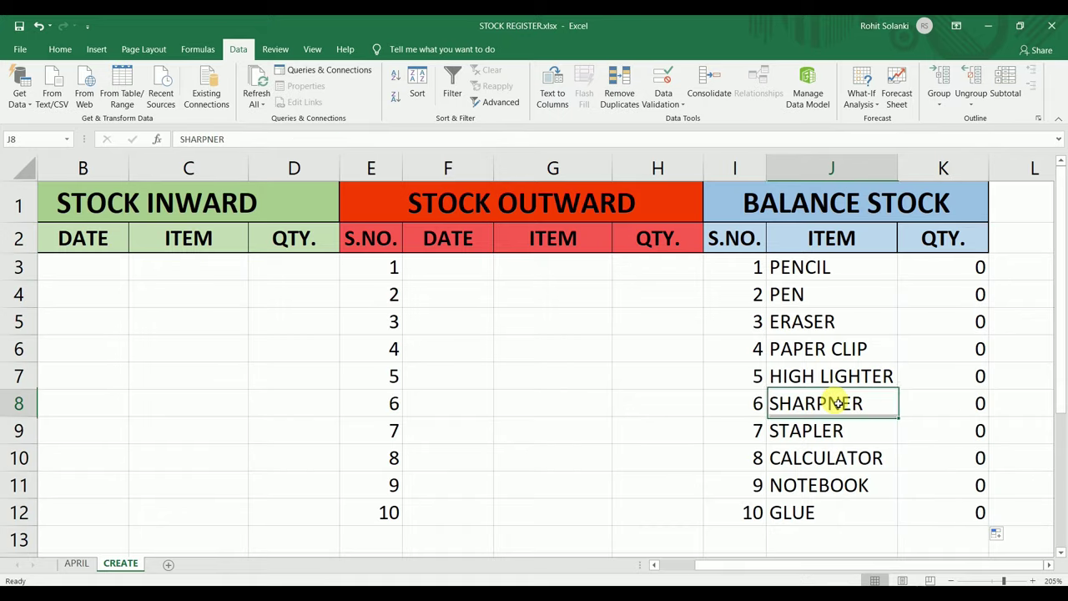